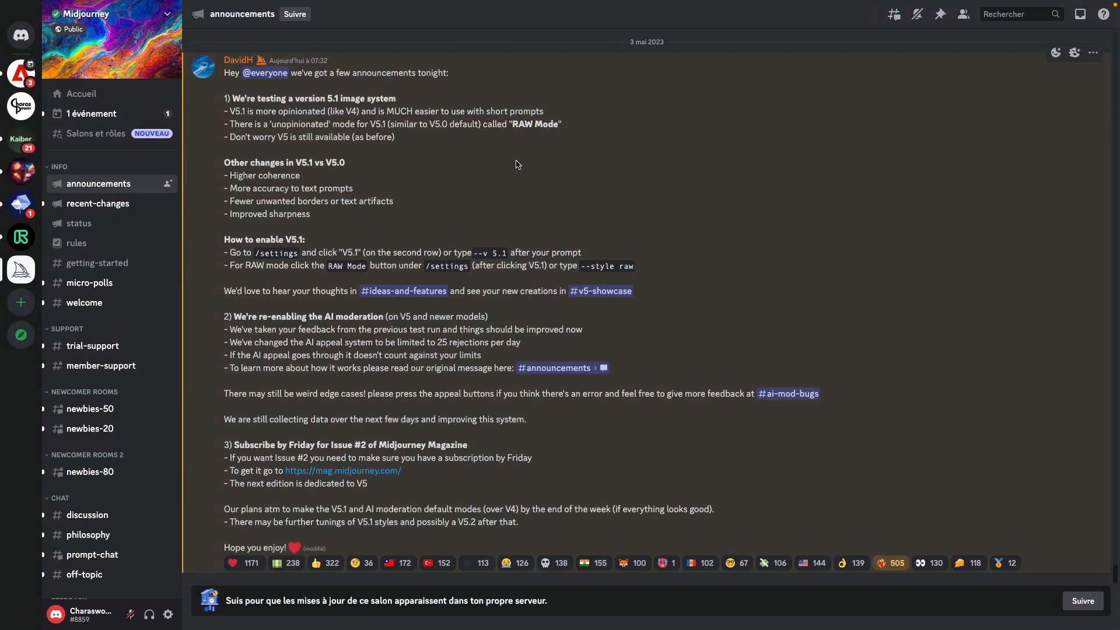
Open the youtube channel of the Charasworks server and switch Midjourney to fast mode with /fast.
{"action": "left_click", "coordinate": [20, 106]}
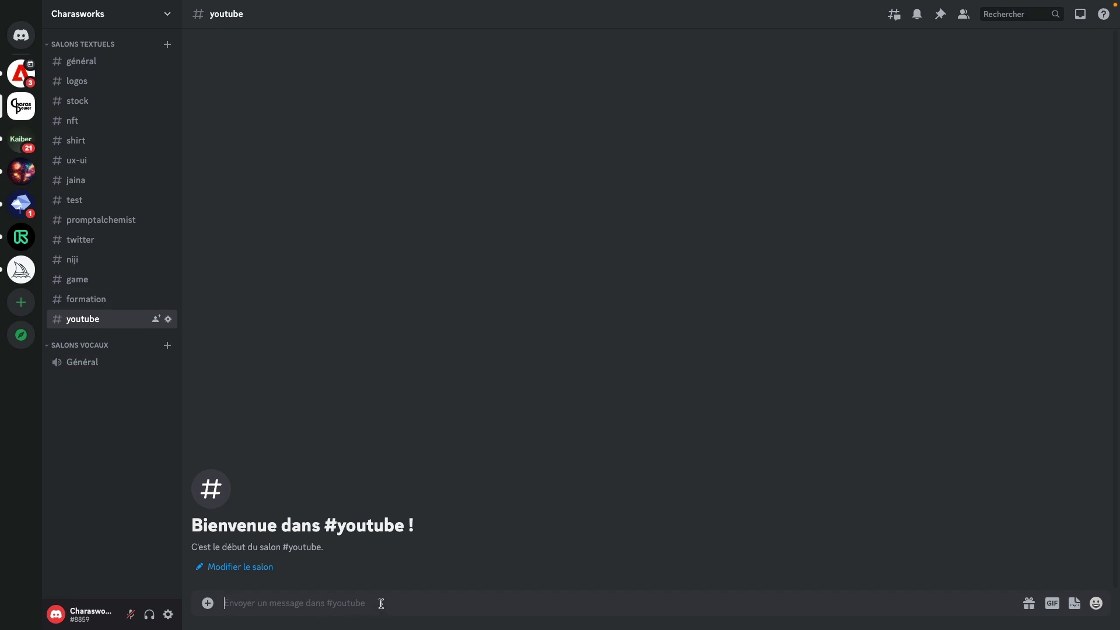
{"action": "type", "text": "/fast"}
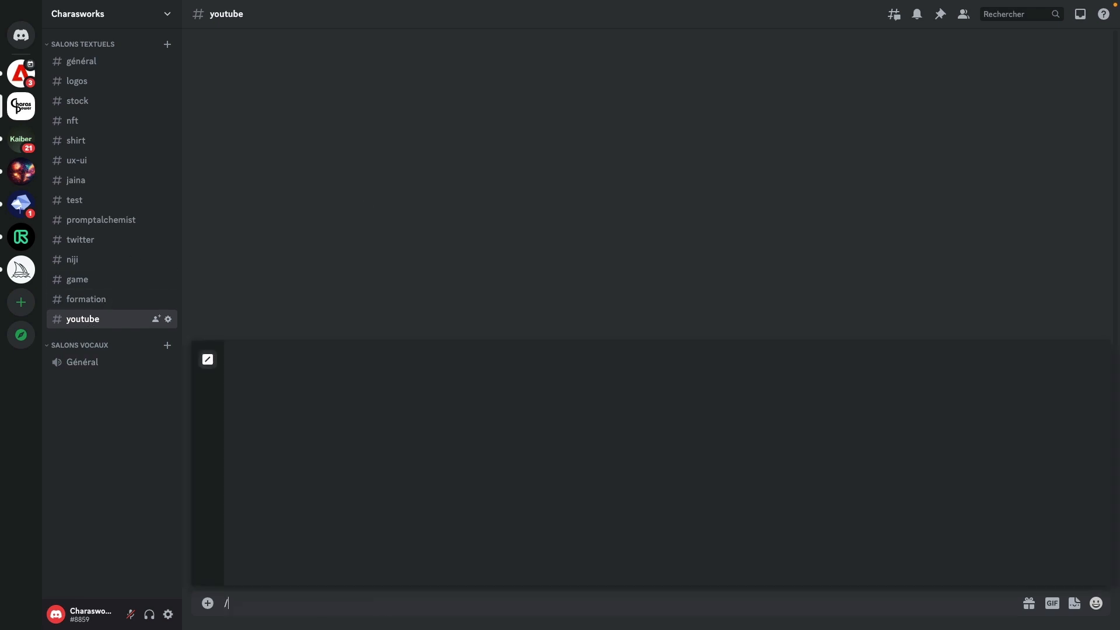
{"action": "key", "text": "Return"}
{"action": "key", "text": "Return"}
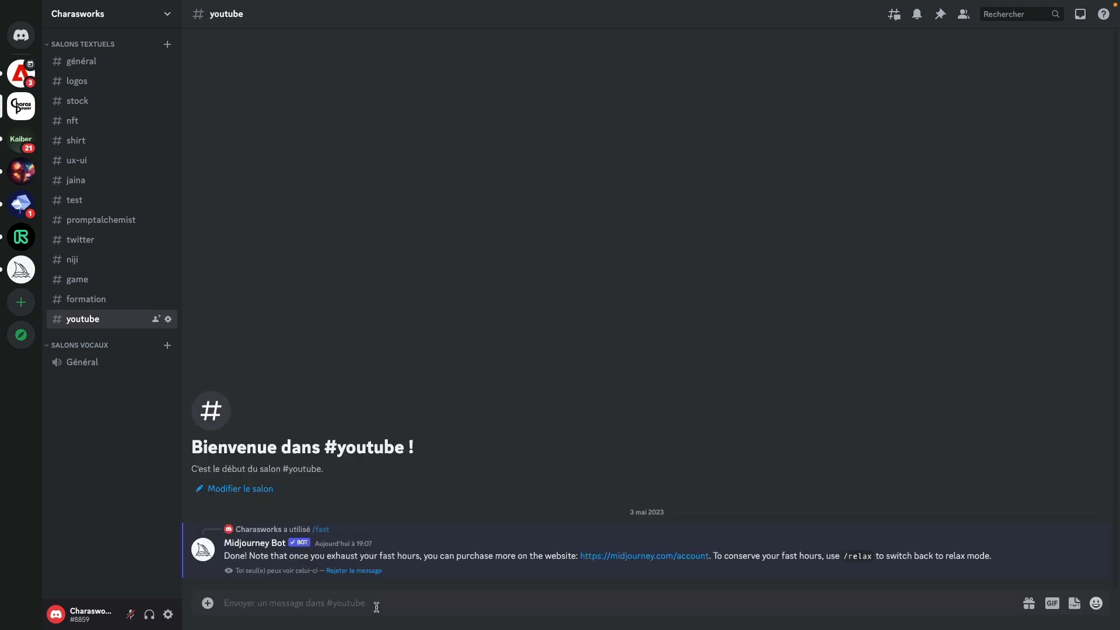
Bring up the Midjourney /settings and set the default model to MJ version 4.
{"action": "type", "text": "/"}
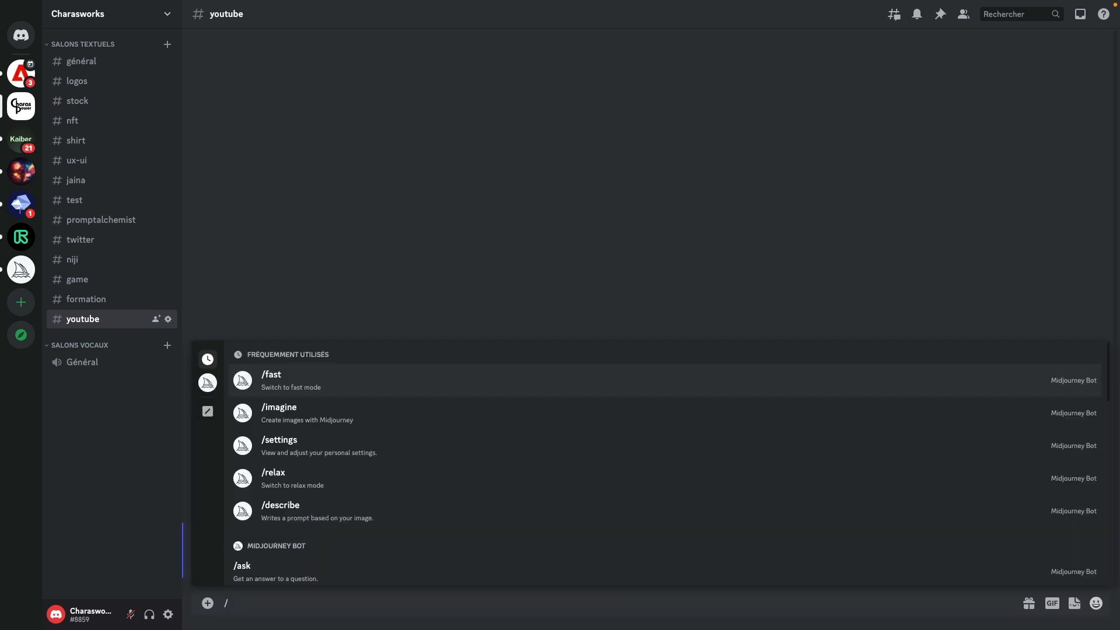
{"action": "left_click", "coordinate": [432, 457]}
{"action": "key", "text": "Return"}
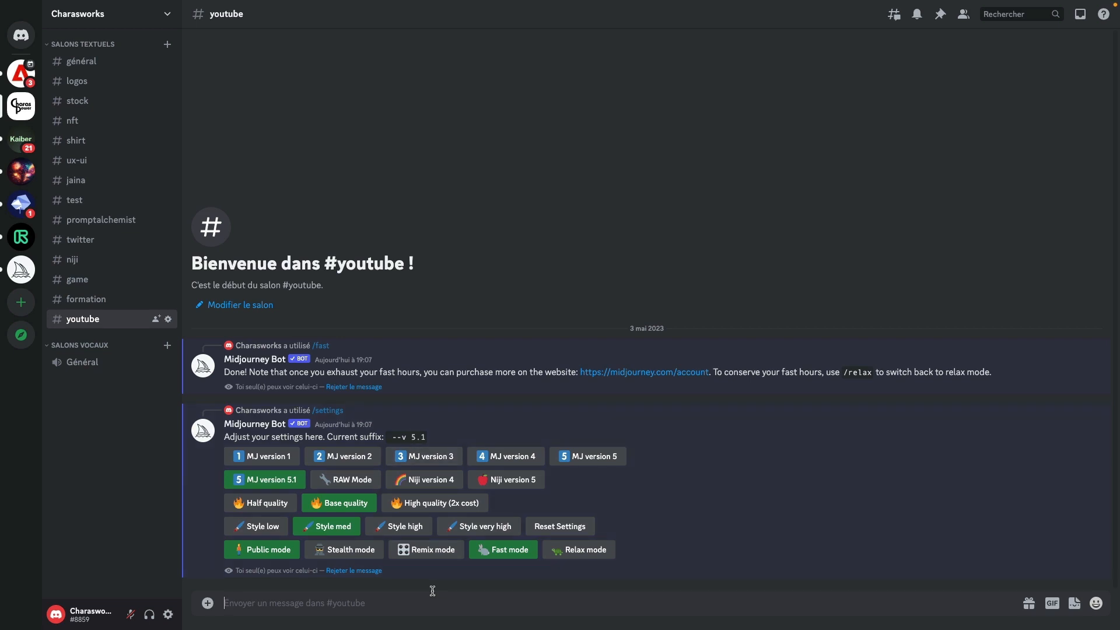
{"action": "left_click", "coordinate": [503, 457]}
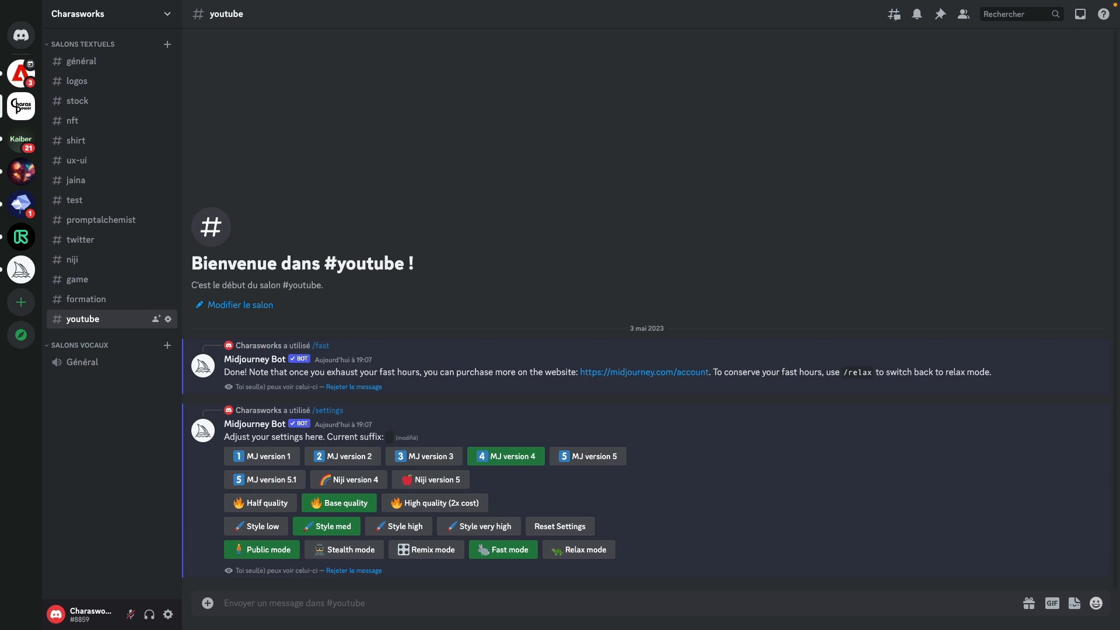
Submit an /imagine prompt for a "Powerful action shot, a fearless samurai warrior in mid-battle", photorealistic, shot on Canon EOS-1D X Mark III, with --ar 3:2.
{"action": "left_click", "coordinate": [356, 606]}
{"action": "type", "text": "/"}
{"action": "left_click", "coordinate": [458, 421]}
{"action": "type", "text": "Powerful action shot, a fearless samurai warrior in mid-battle, dynamic movement, sparks flying from clashing swords, intense and raw emotion, rich, cinematic color grading, stunning, photorealistic, shot on Canon EOS-1D X Mark III --ar 3:2"}
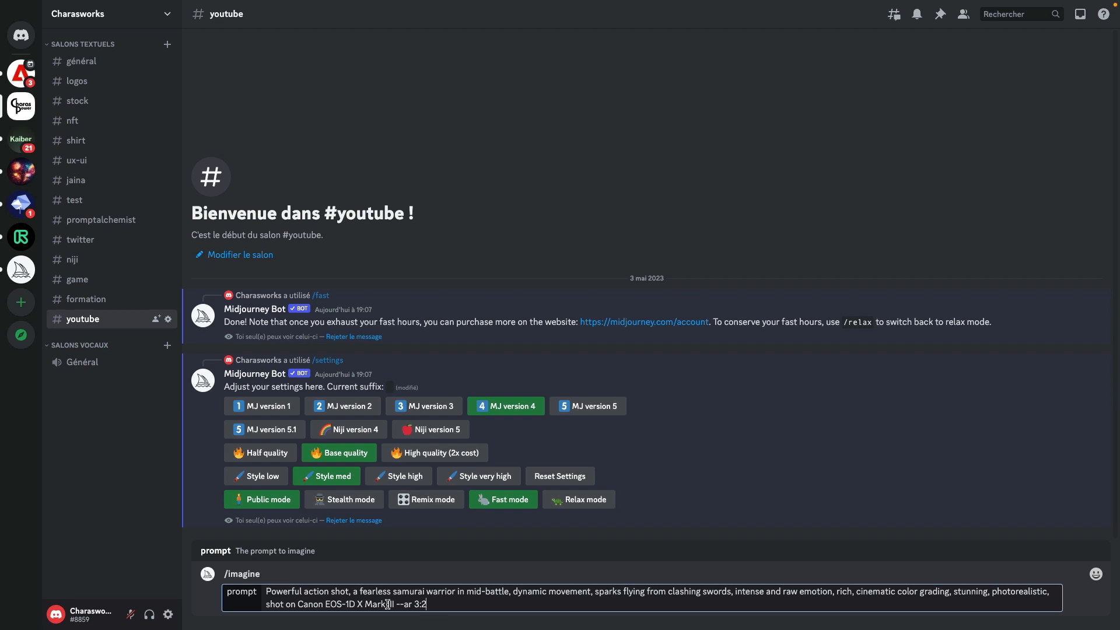
{"action": "key", "text": "Return"}
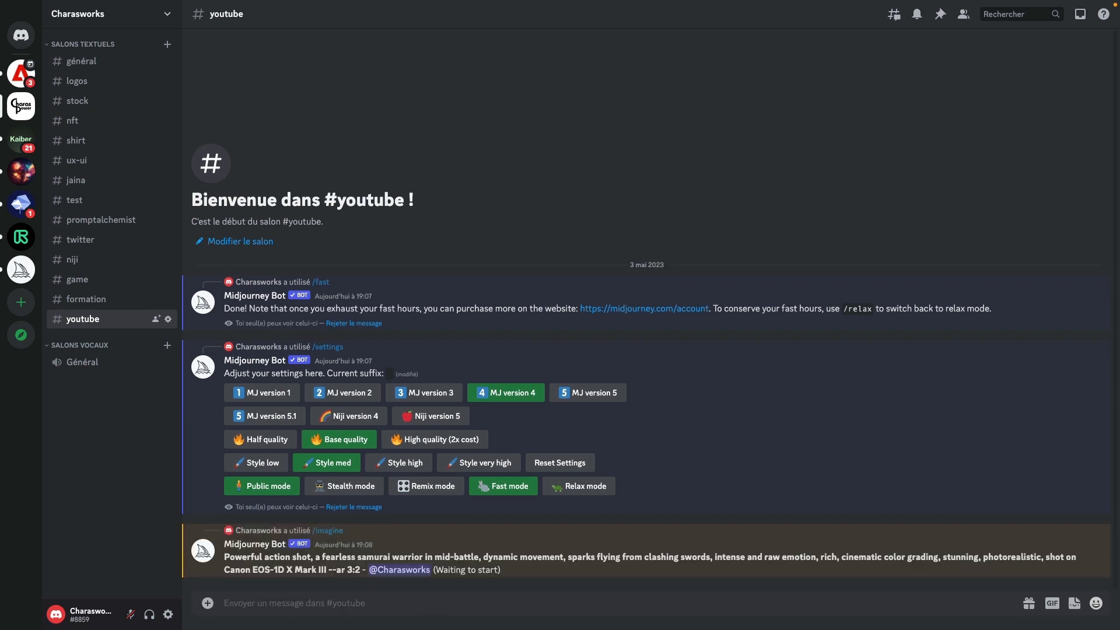
Submit the same samurai /imagine prompt again with --v 5 added after --ar 3:2.
{"action": "type", "text": "/"}
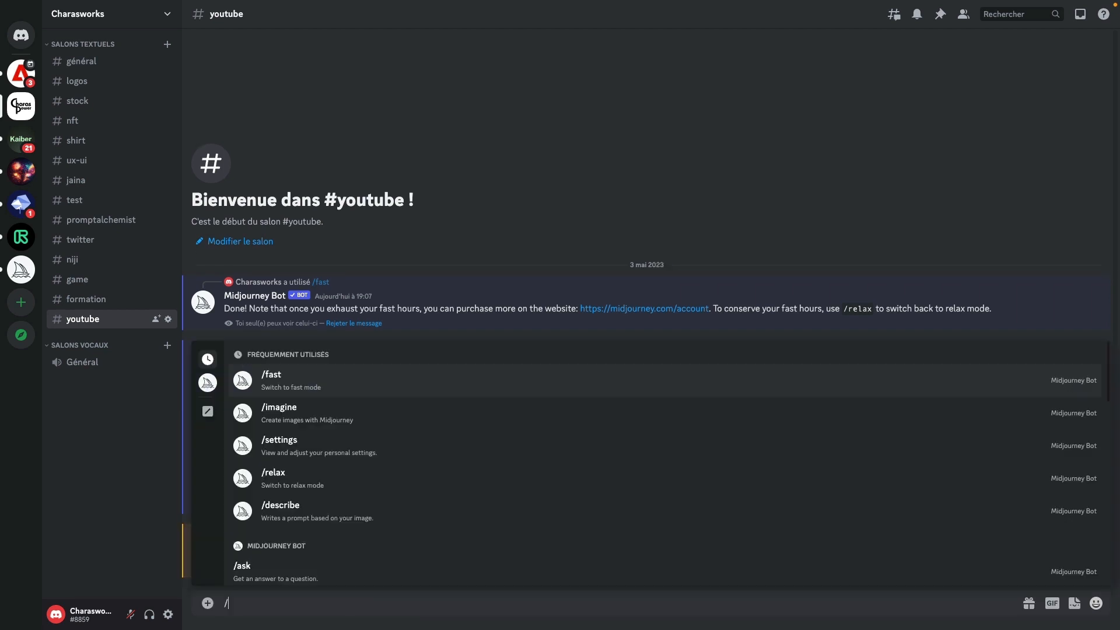
{"action": "left_click", "coordinate": [458, 424]}
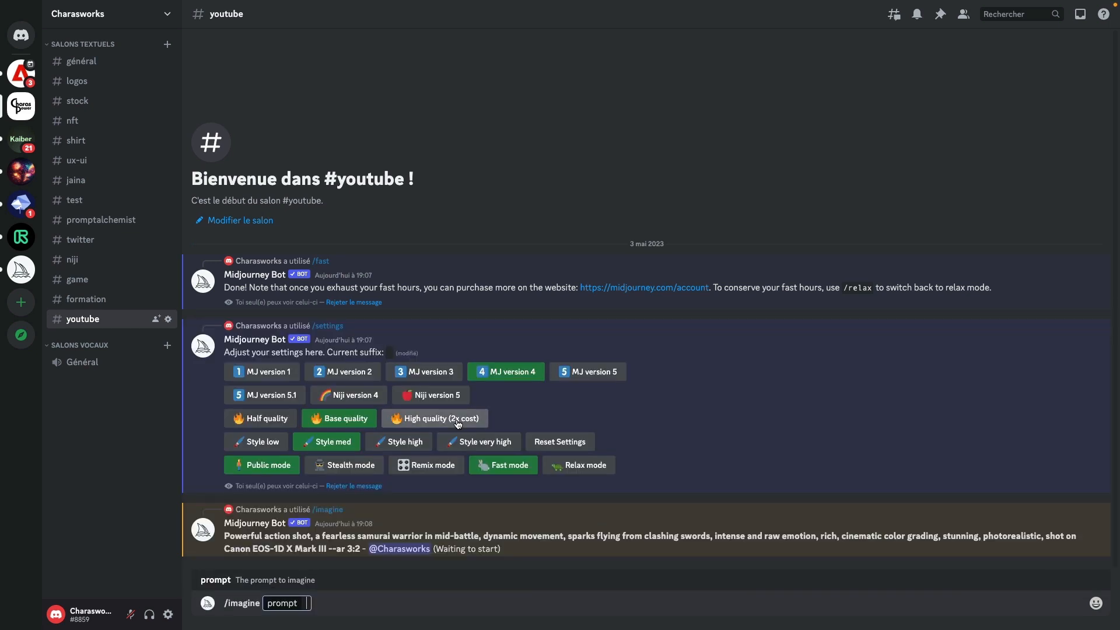
{"action": "type", "text": "Powerful action shot, a fearless samurai warrior in mid-battle, dynamic movement, sparks flying from clashing swords, intense and raw emotion, rich, cinematic color grading, stunning, photorealistic, shot on Canon EOS-1D X Mark III --ar 3:2"}
{"action": "type", "text": "-"}
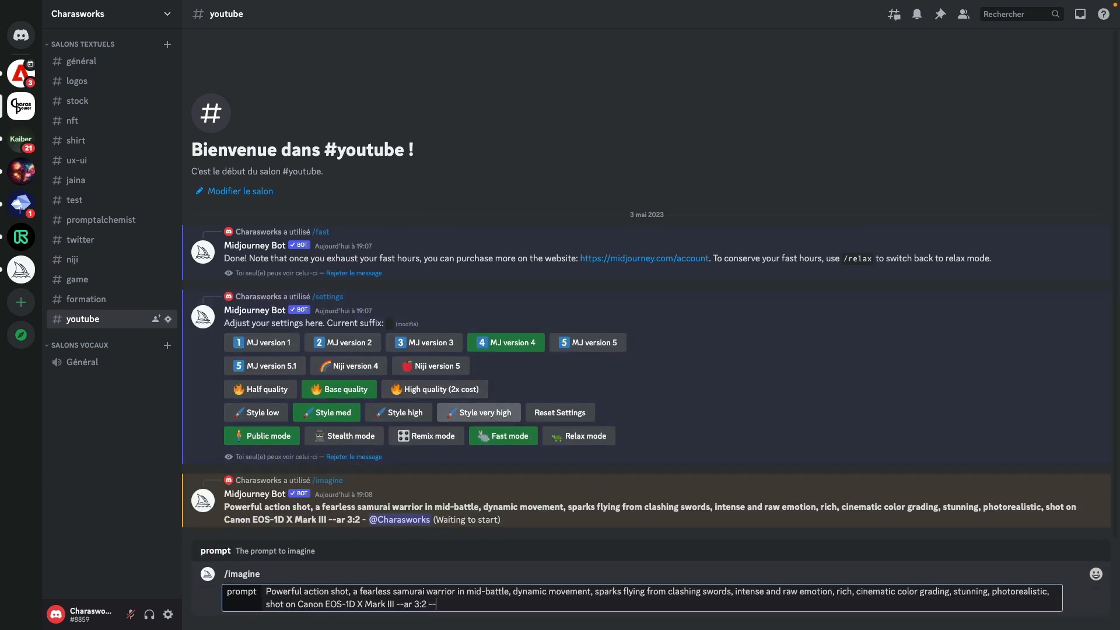
{"action": "type", "text": "v 5"}
{"action": "key", "text": "Return"}
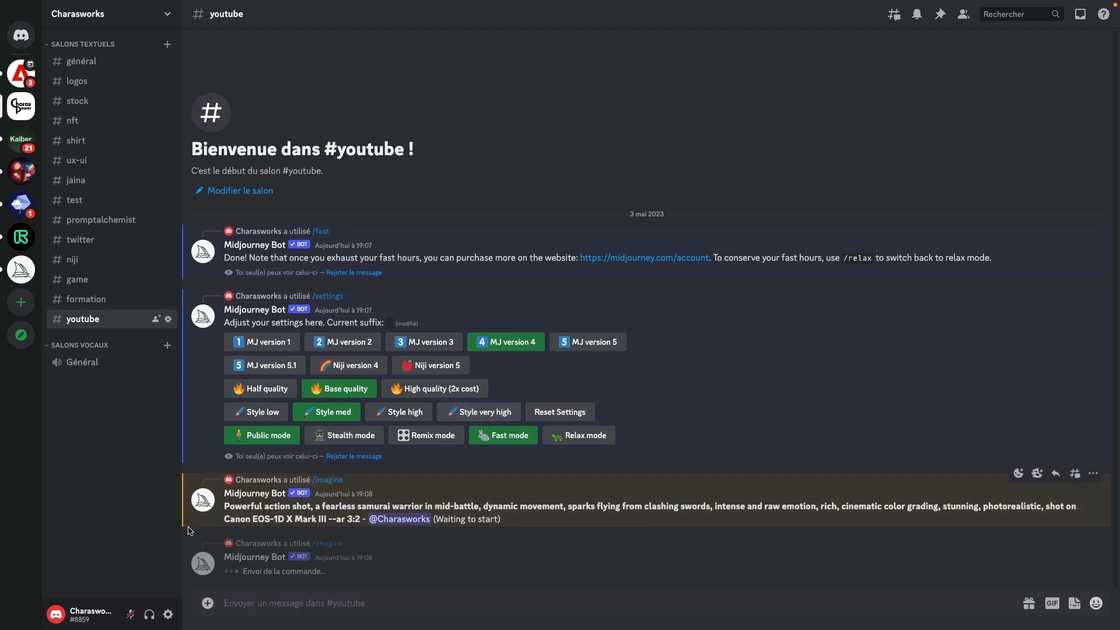
Submit the samurai /imagine prompt once more with --v 5.1 added after --ar 3:2.
{"action": "type", "text": "/"}
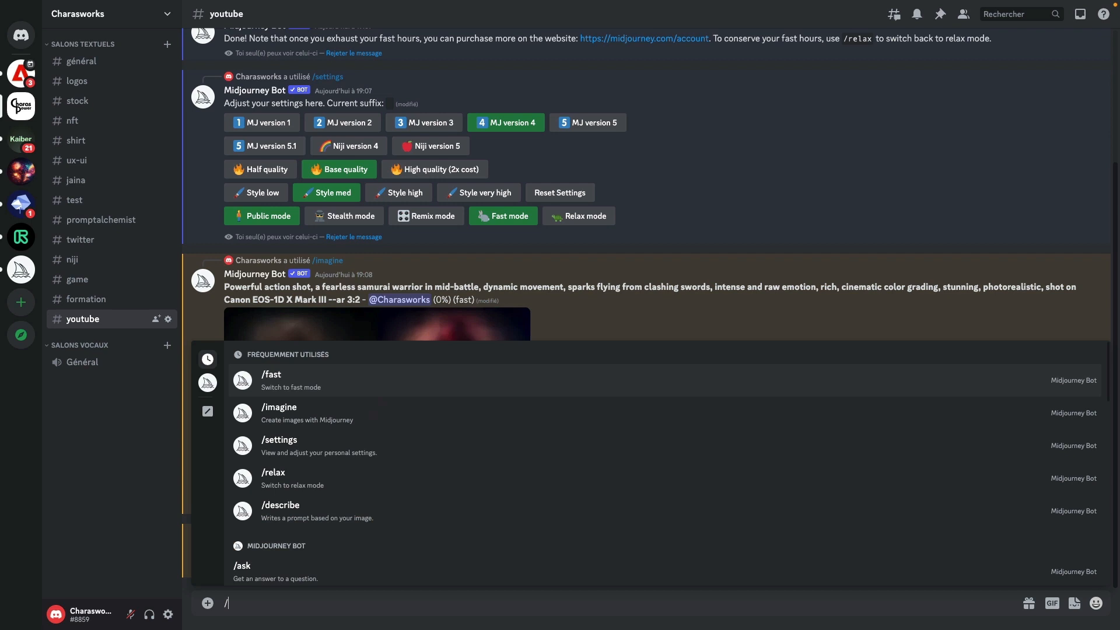
{"action": "left_click", "coordinate": [382, 416]}
{"action": "type", "text": "Powerful action shot, a fearless samurai warrior in mid-battle, dynamic movement, sparks flying from clashing swords, intense and raw emotion, rich, cinematic color grading, stunning, photorealistic, shot on Canon EOS-1D X Mark III --ar 3:2"}
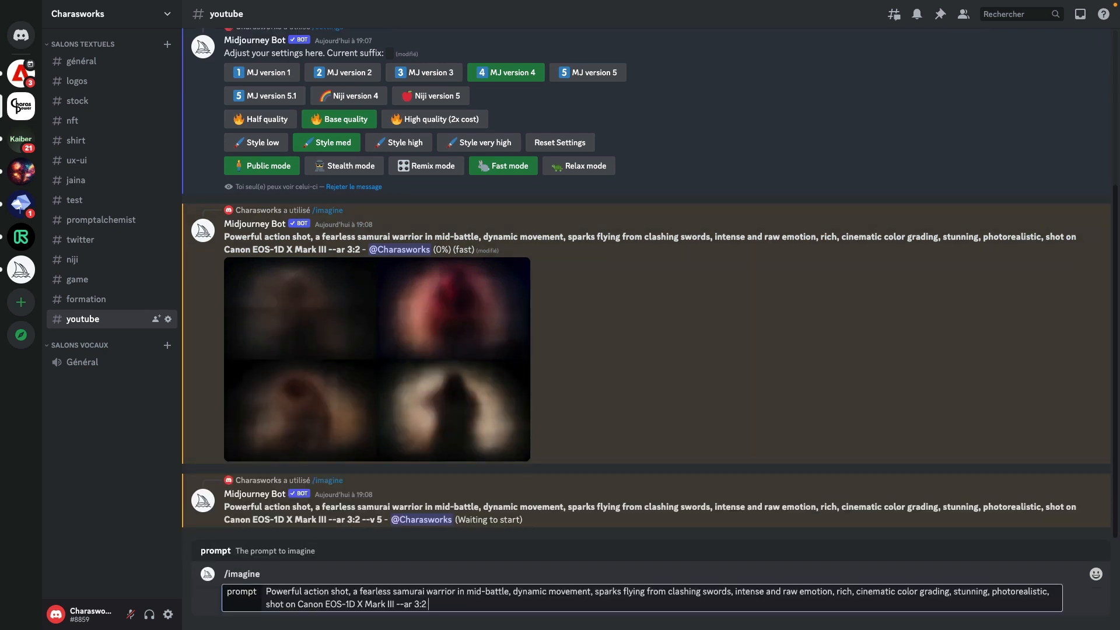
{"action": "type", "text": "--v 5;1"}
{"action": "key", "text": "BackSpace"}
{"action": "key", "text": "BackSpace"}
{"action": "key", "text": "Return"}
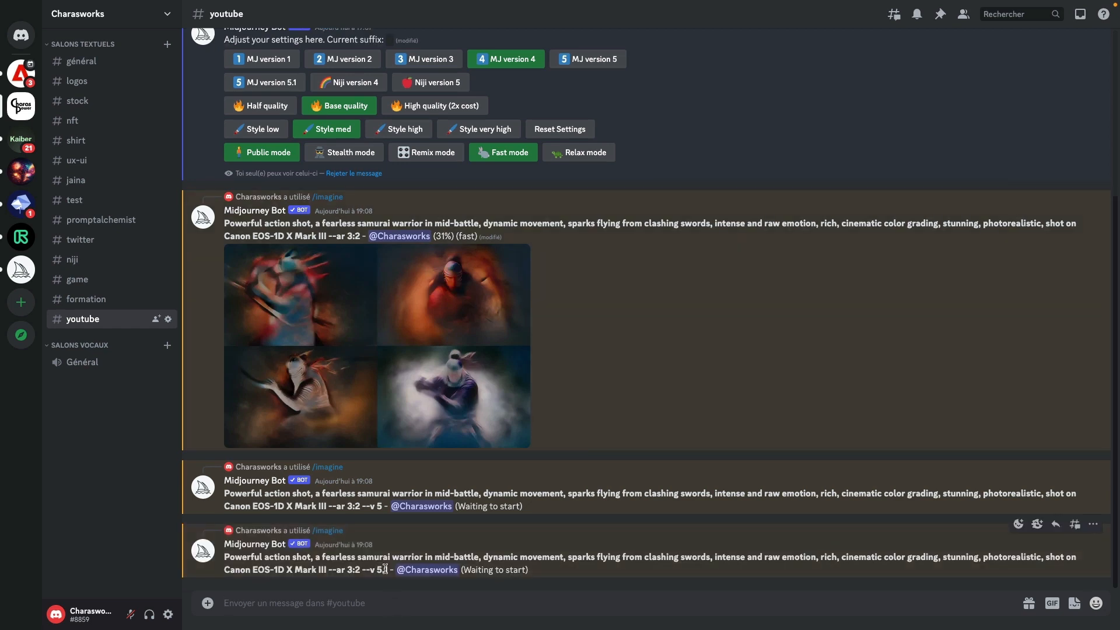
Copy the version 5.1 samurai prompt and submit it through /imagine with --style raw appended.
{"action": "left_click_drag", "start_coordinate": [388, 569], "coordinate": [220, 559]}
{"action": "key", "text": "ctrl+c"}
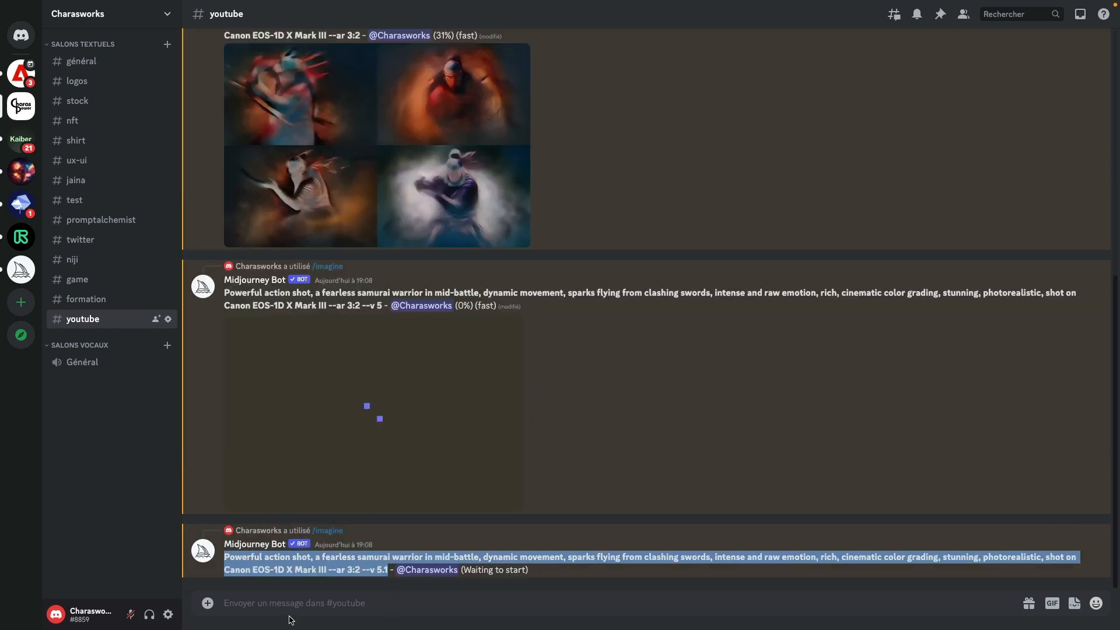
{"action": "left_click", "coordinate": [289, 611]}
{"action": "type", "text": "/"}
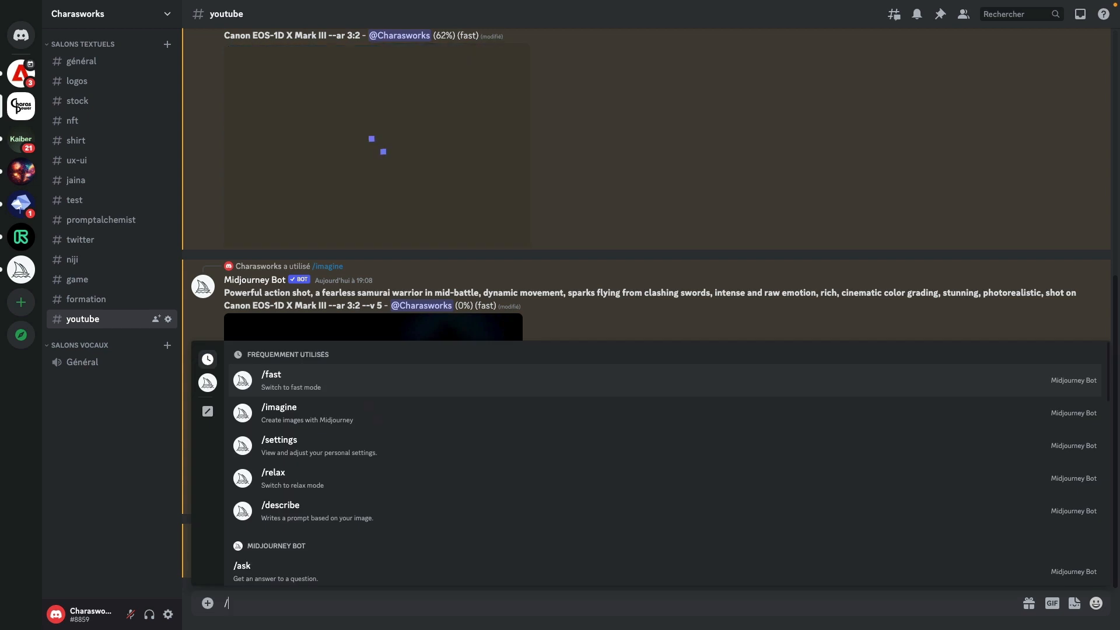
{"action": "left_click", "coordinate": [414, 420]}
{"action": "key", "text": "ctrl+v"}
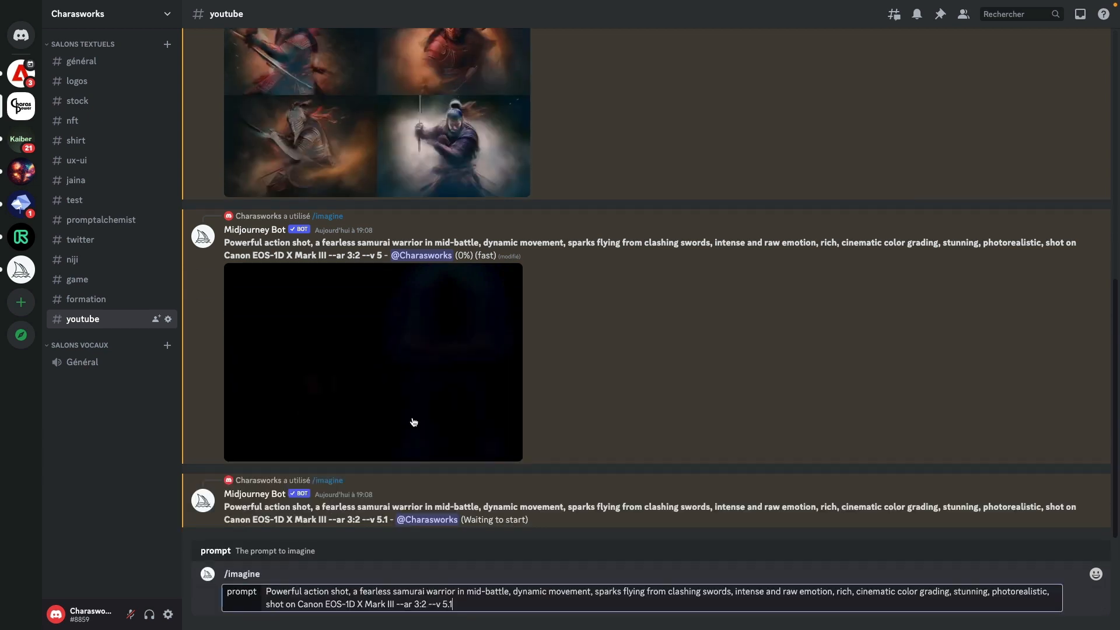
{"action": "type", "text": "--style"}
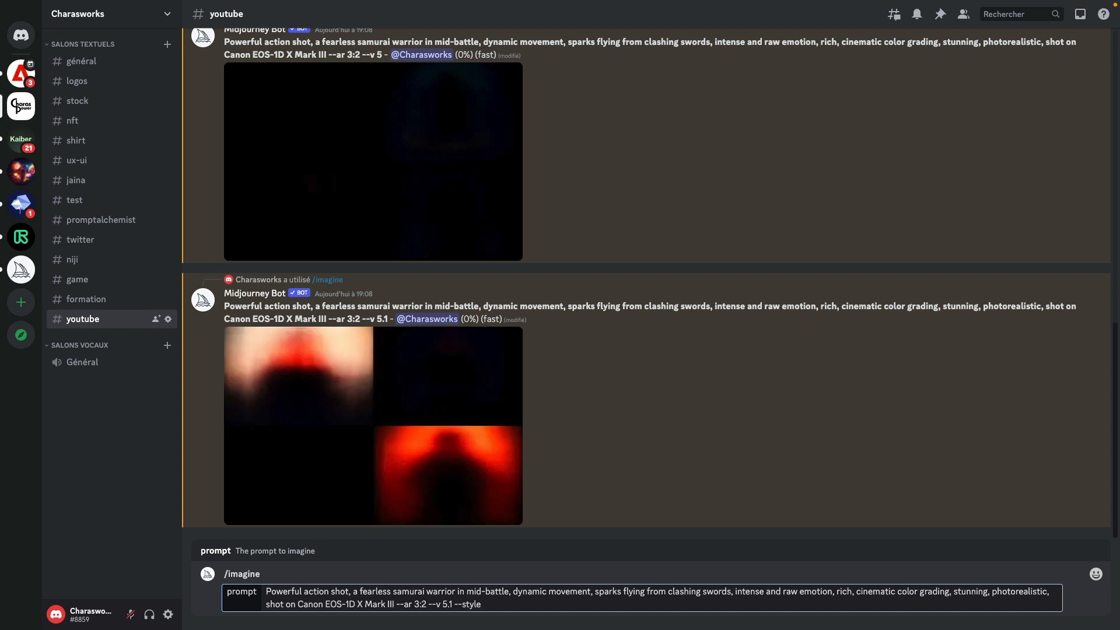
{"action": "type", "text": " raw"}
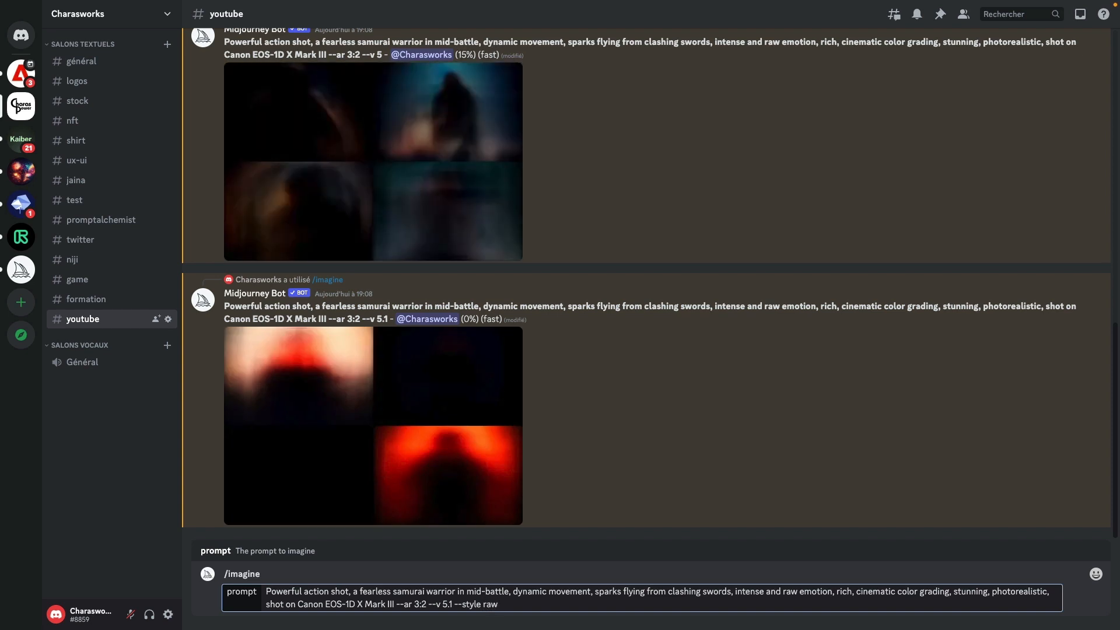
{"action": "key", "text": "Return"}
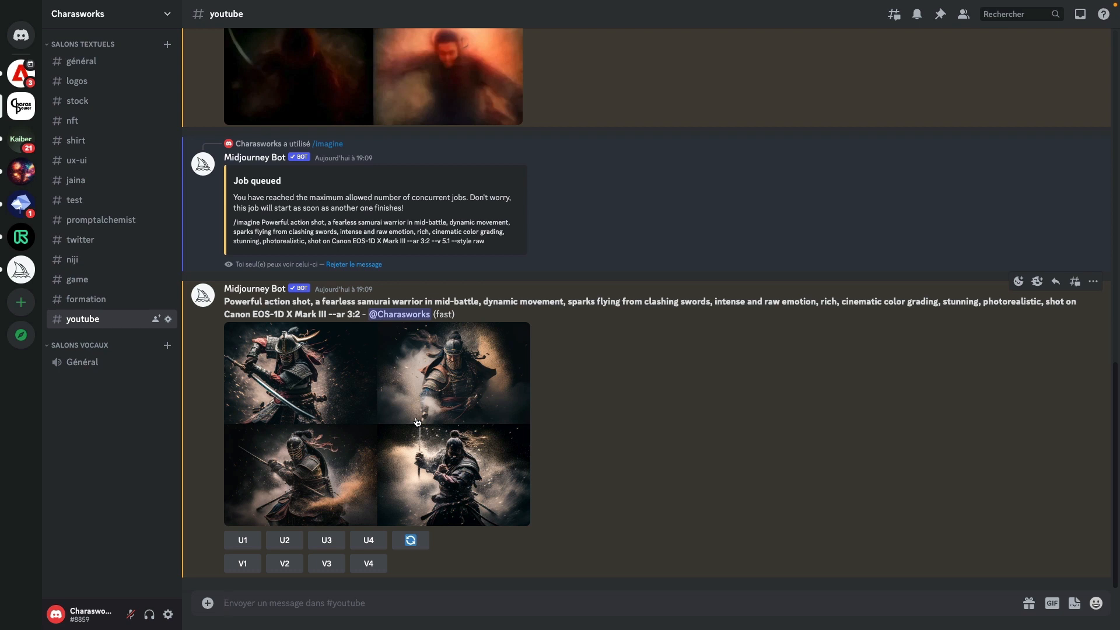
Examine the enlarged samurai image grid generated with the default version 4 model.
{"action": "scroll", "coordinate": [461, 483], "scroll_direction": "up", "scroll_amount": 15}
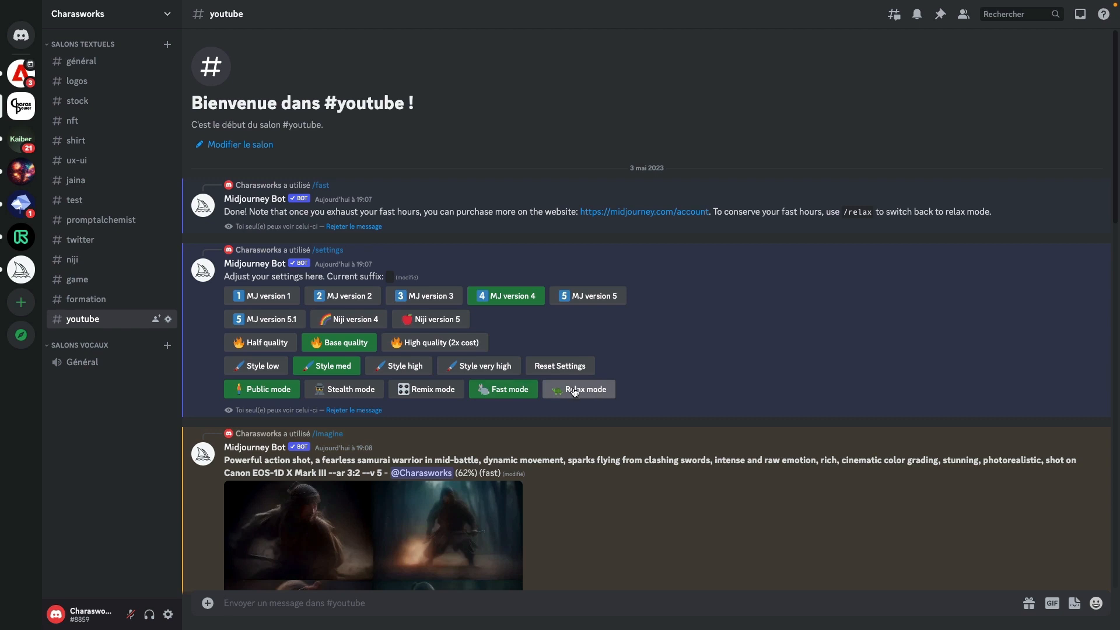
{"action": "scroll", "coordinate": [589, 521], "scroll_direction": "down", "scroll_amount": 15}
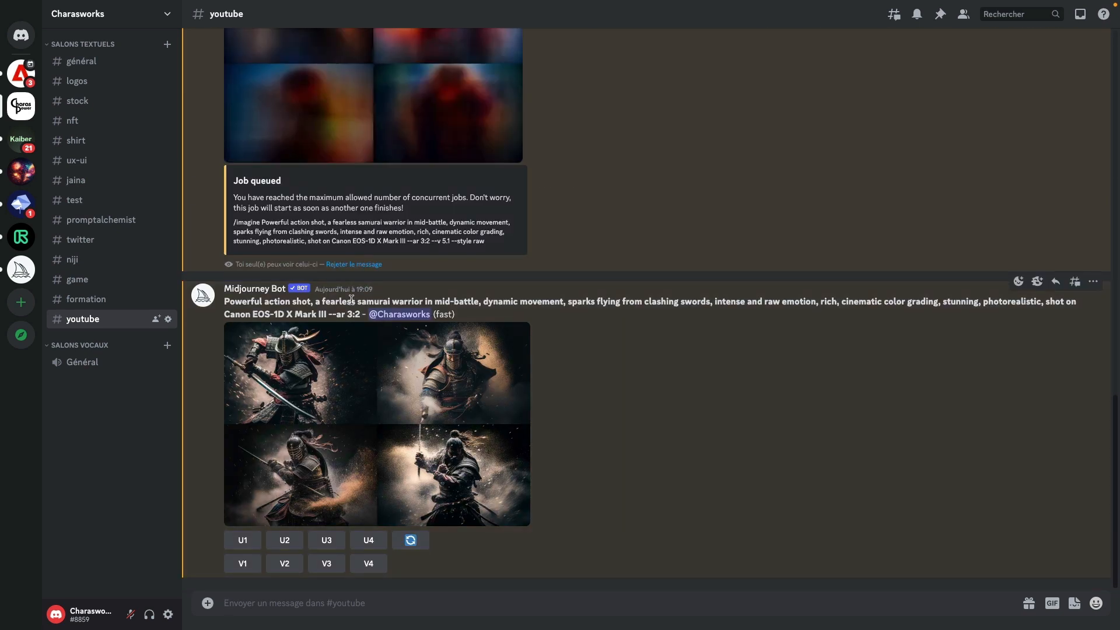
{"action": "left_click", "coordinate": [438, 391]}
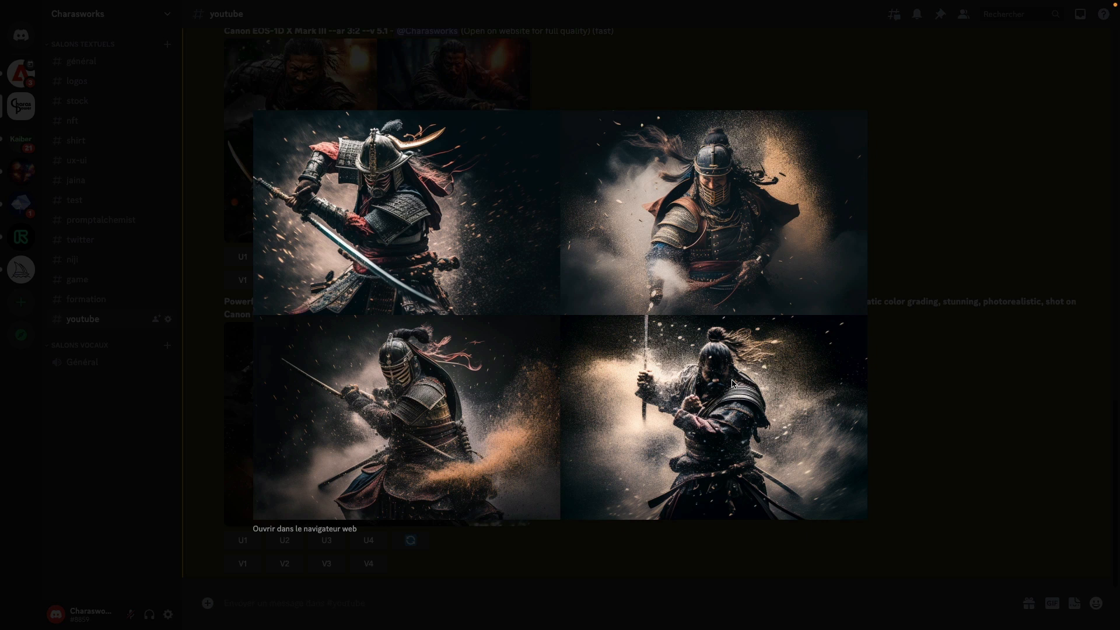
{"action": "left_click", "coordinate": [970, 404]}
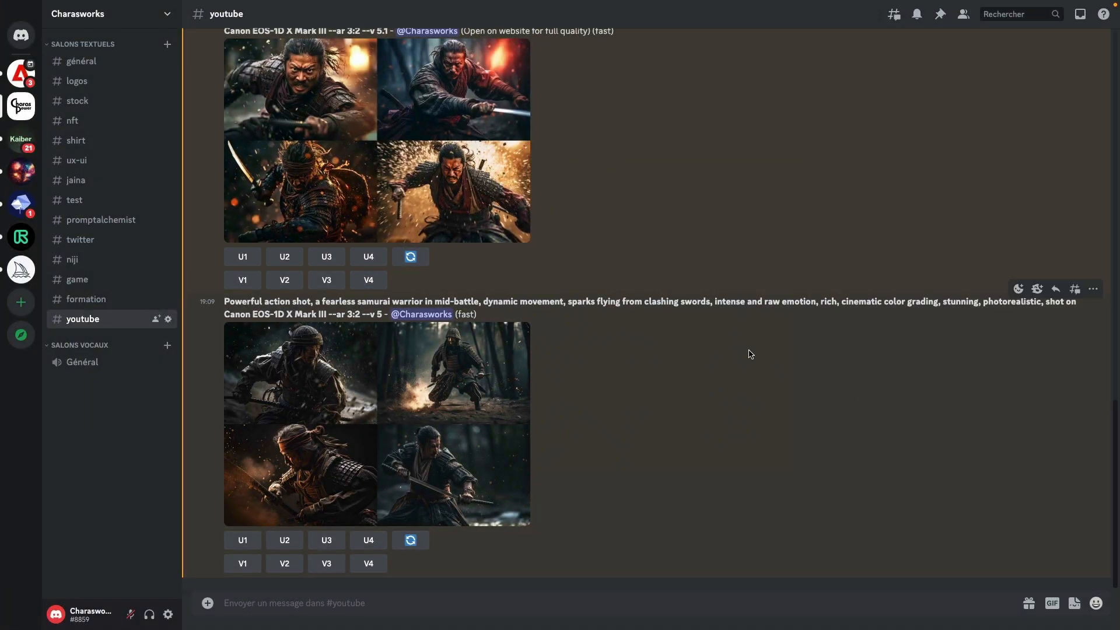
Examine the enlarged --v 5 samurai grid and compare it with the grids from the other versions.
{"action": "left_click", "coordinate": [352, 431]}
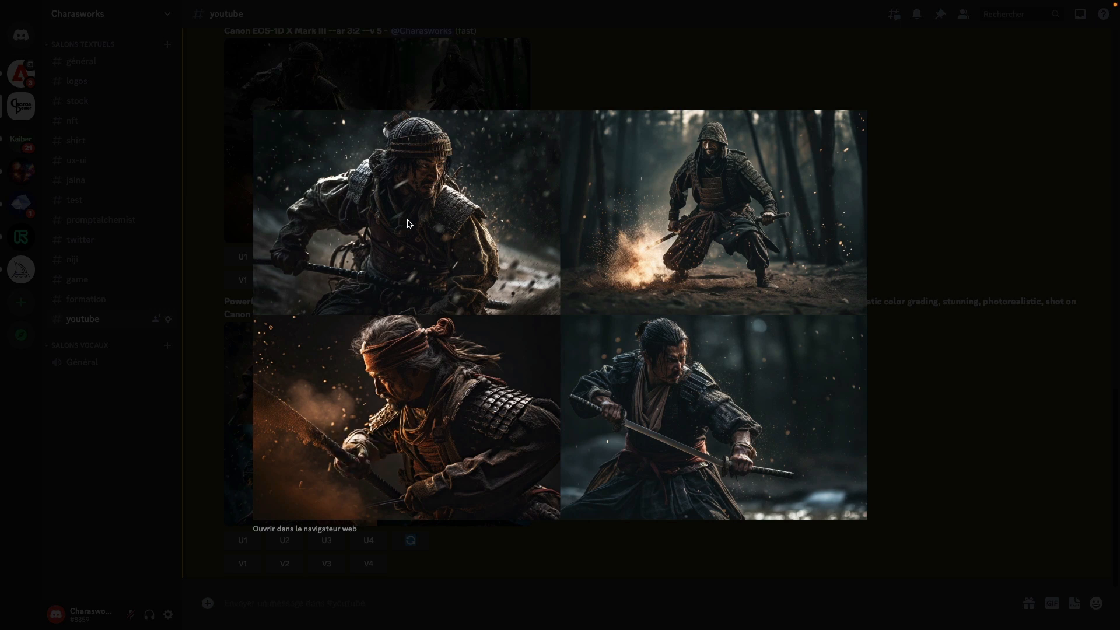
{"action": "left_click", "coordinate": [243, 230]}
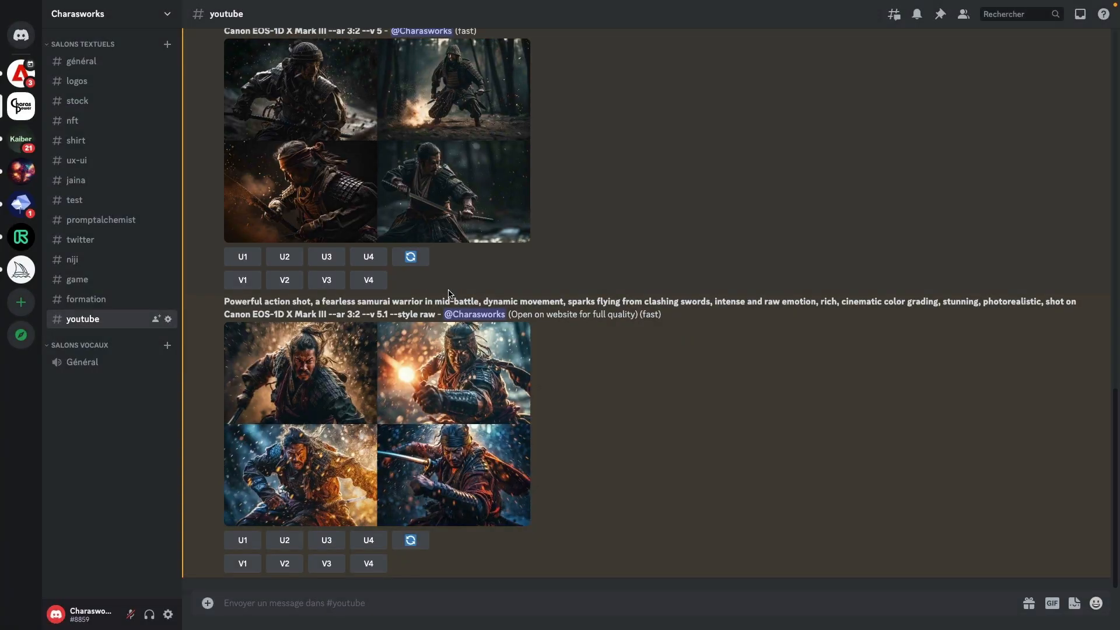
{"action": "scroll", "coordinate": [450, 294], "scroll_direction": "down", "scroll_amount": 1}
{"action": "scroll", "coordinate": [450, 295], "scroll_direction": "down", "scroll_amount": 1}
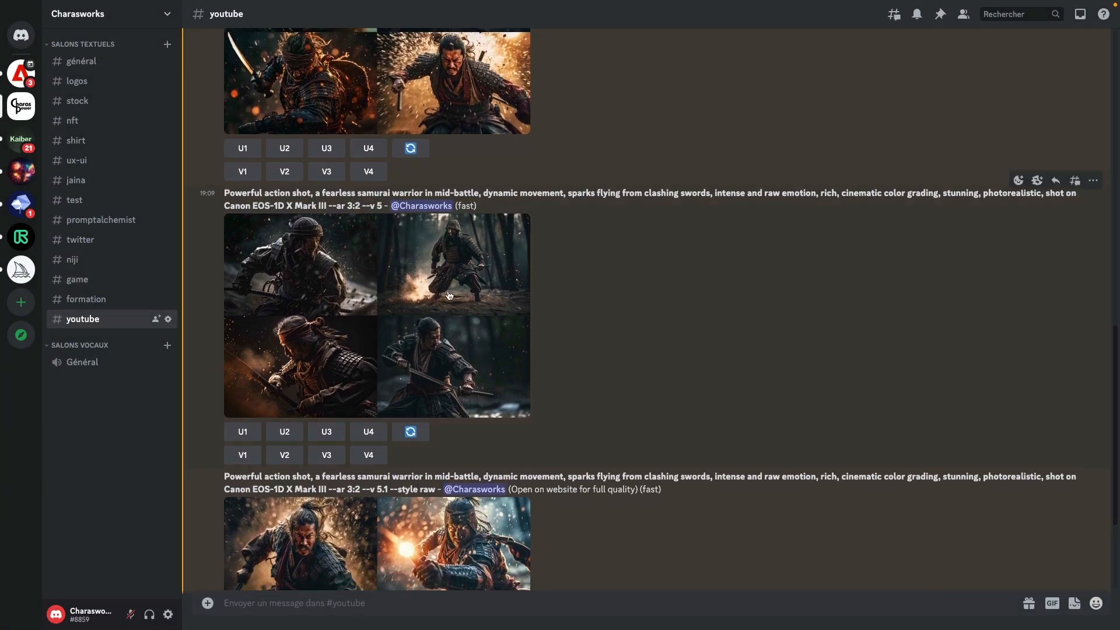
{"action": "scroll", "coordinate": [450, 295], "scroll_direction": "up", "scroll_amount": 7}
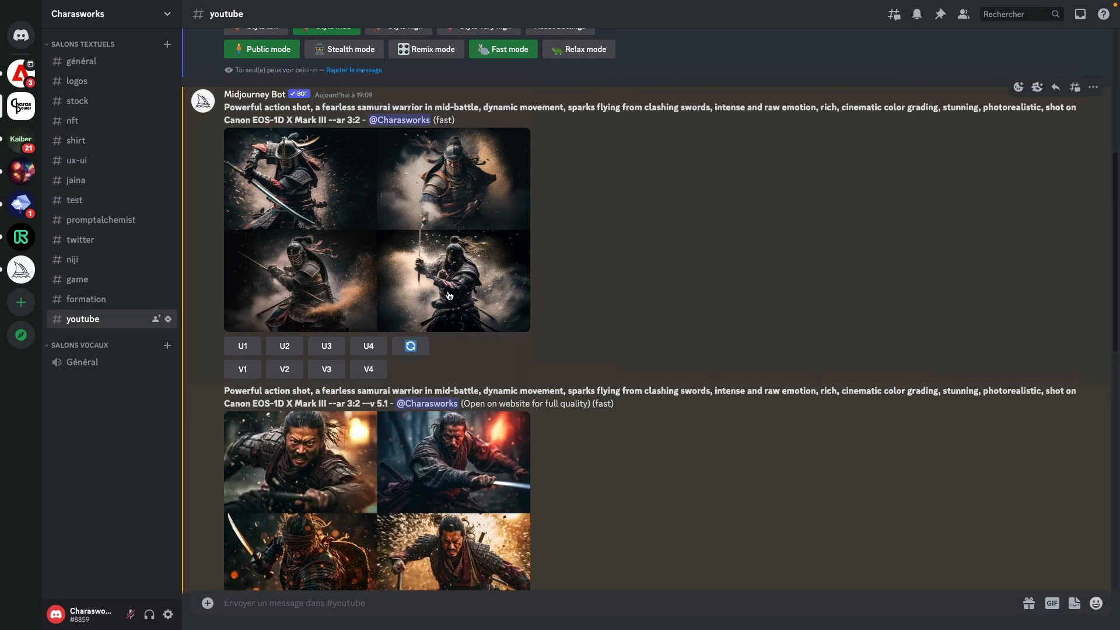
{"action": "scroll", "coordinate": [450, 294], "scroll_direction": "up", "scroll_amount": 1}
{"action": "scroll", "coordinate": [450, 309], "scroll_direction": "down", "scroll_amount": 6}
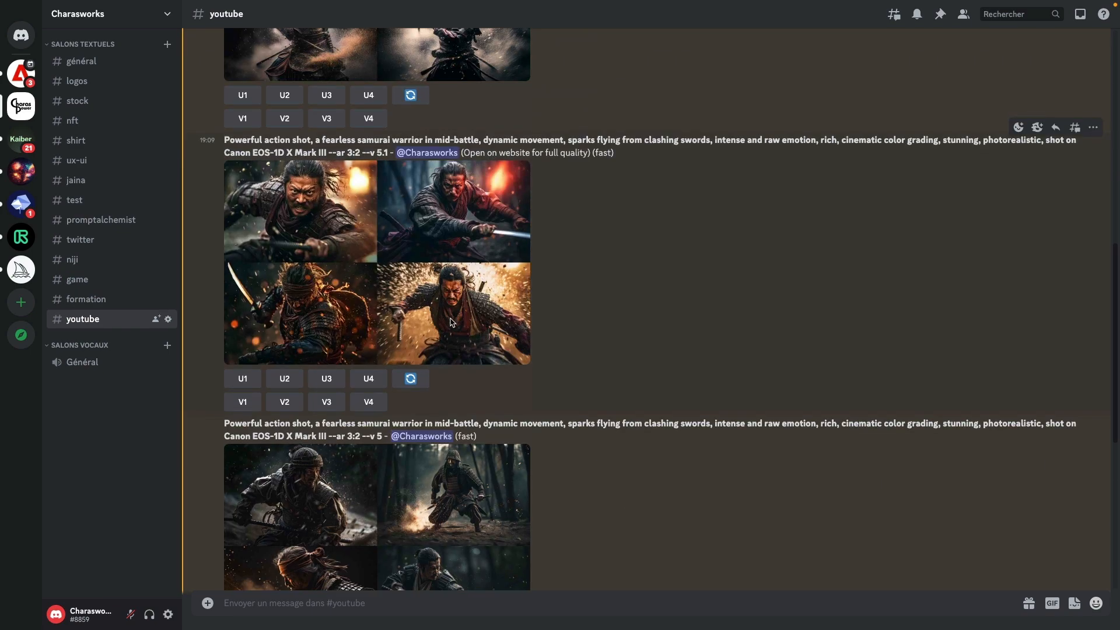
{"action": "scroll", "coordinate": [451, 322], "scroll_direction": "down", "scroll_amount": 3}
{"action": "left_click", "coordinate": [475, 436]}
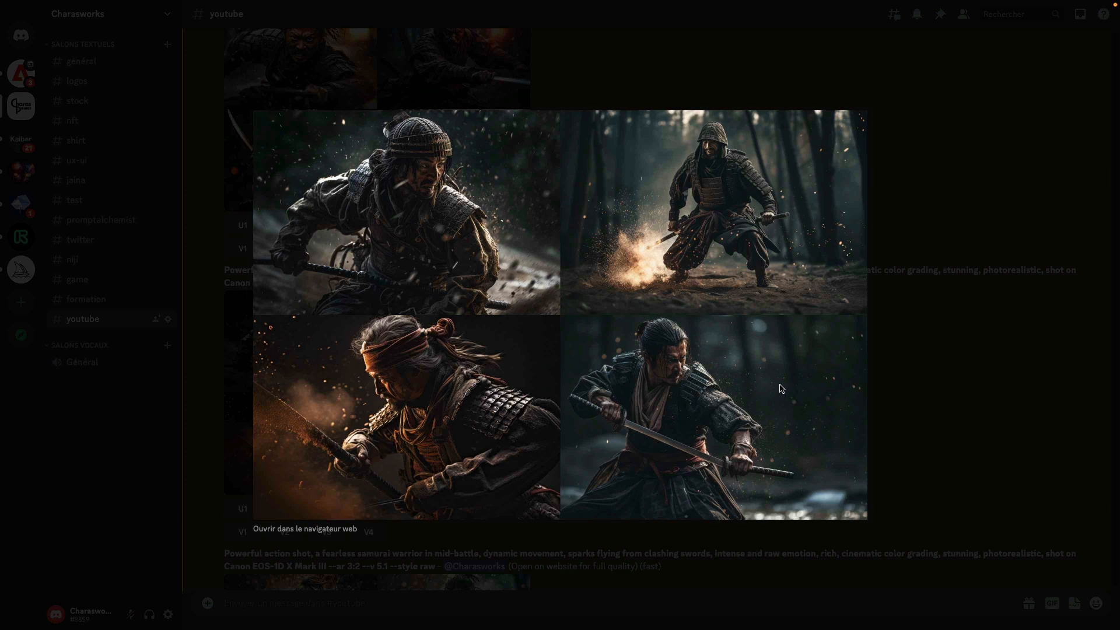
{"action": "left_click", "coordinate": [988, 375]}
Examine the enlarged samurai image grid generated with --v 5.1.
{"action": "scroll", "coordinate": [525, 330], "scroll_direction": "up", "scroll_amount": 3}
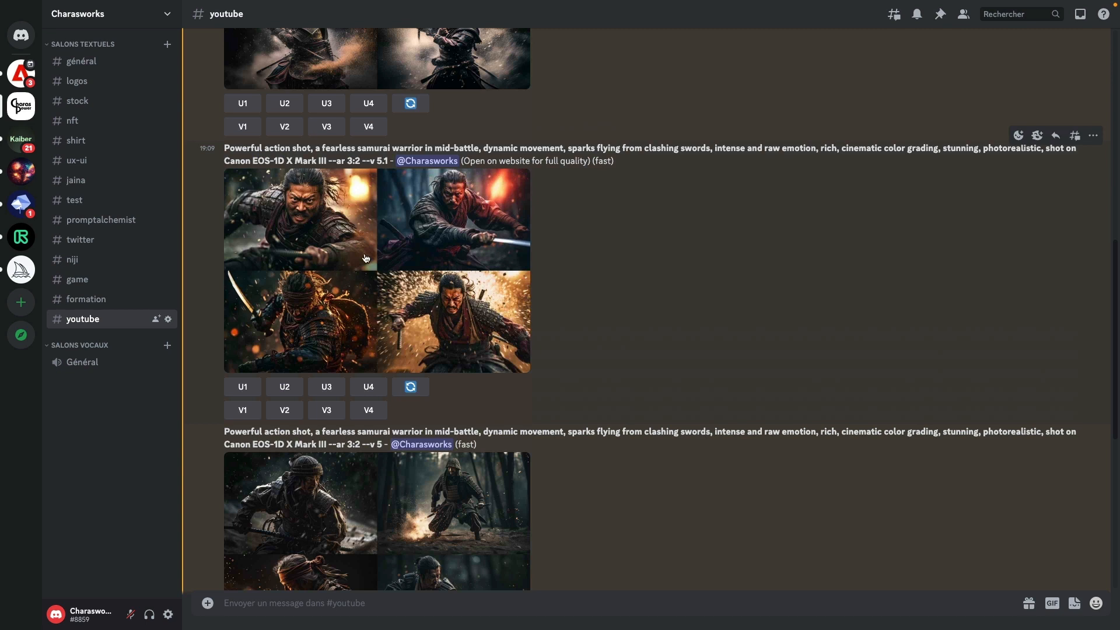
{"action": "scroll", "coordinate": [389, 263], "scroll_direction": "up", "scroll_amount": 1}
{"action": "scroll", "coordinate": [389, 263], "scroll_direction": "down", "scroll_amount": 1}
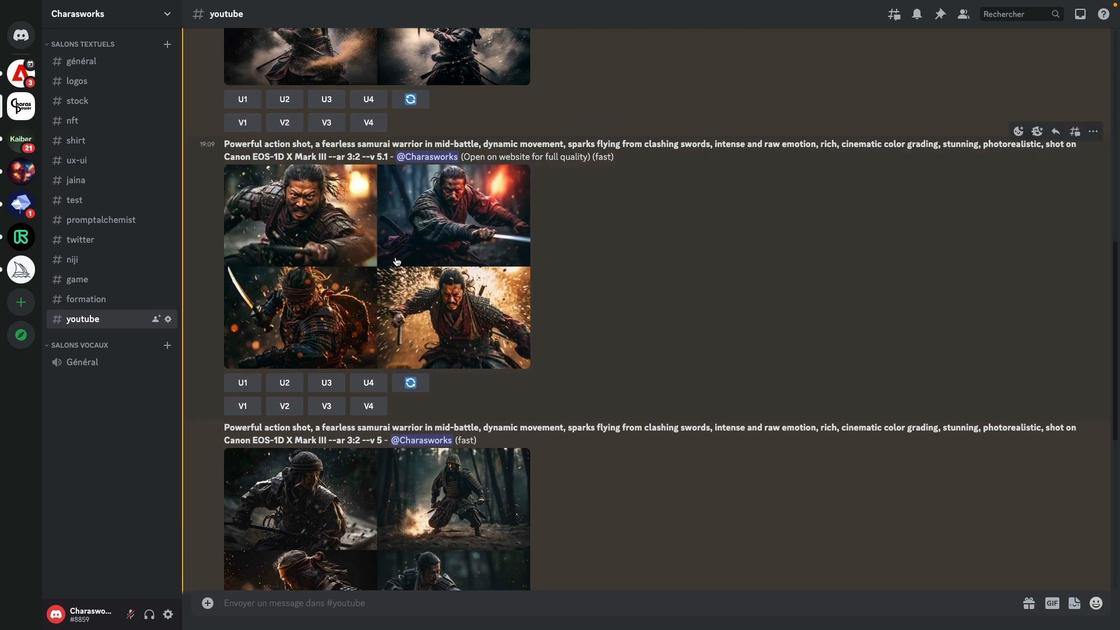
{"action": "left_click", "coordinate": [396, 262]}
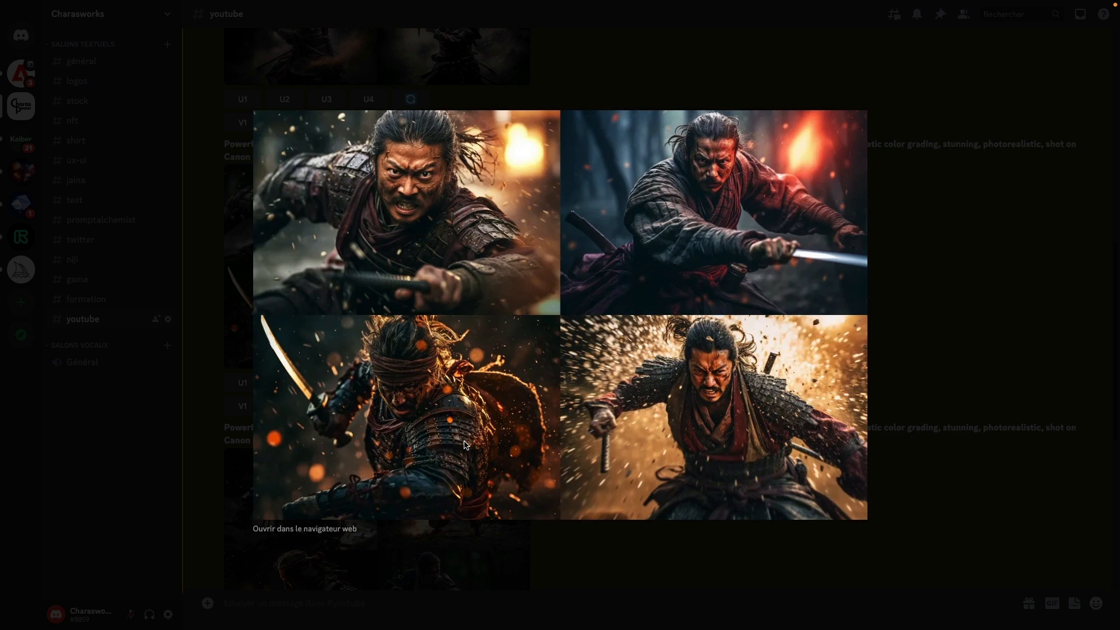
{"action": "left_click", "coordinate": [902, 432]}
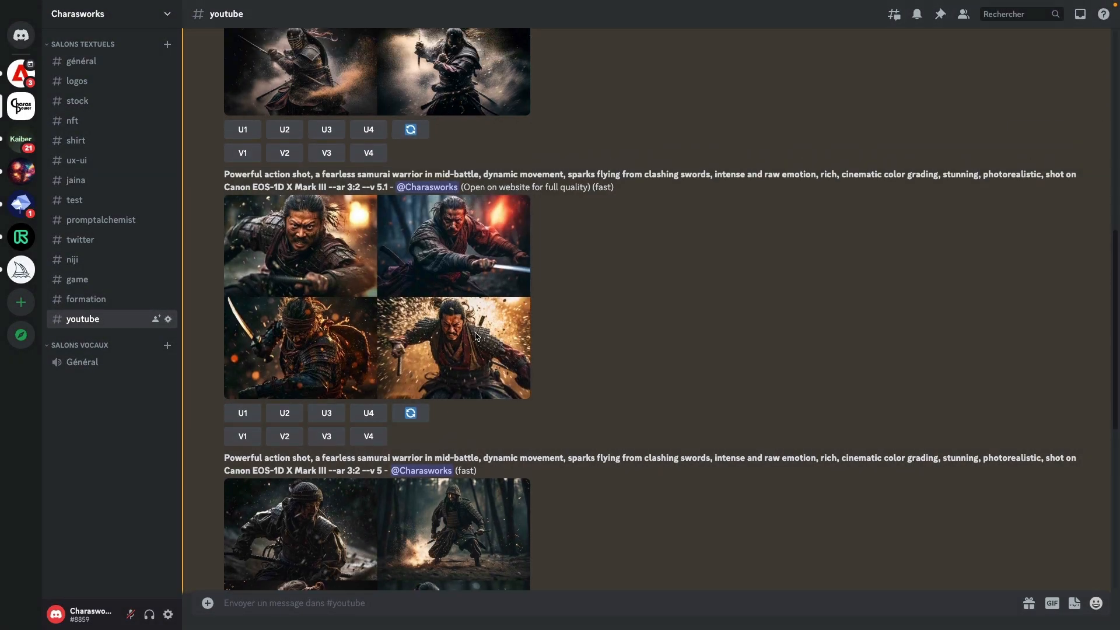
Examine the enlarged samurai image grid generated with --v 5.
{"action": "scroll", "coordinate": [473, 341], "scroll_direction": "down", "scroll_amount": 4}
{"action": "left_click", "coordinate": [468, 346]}
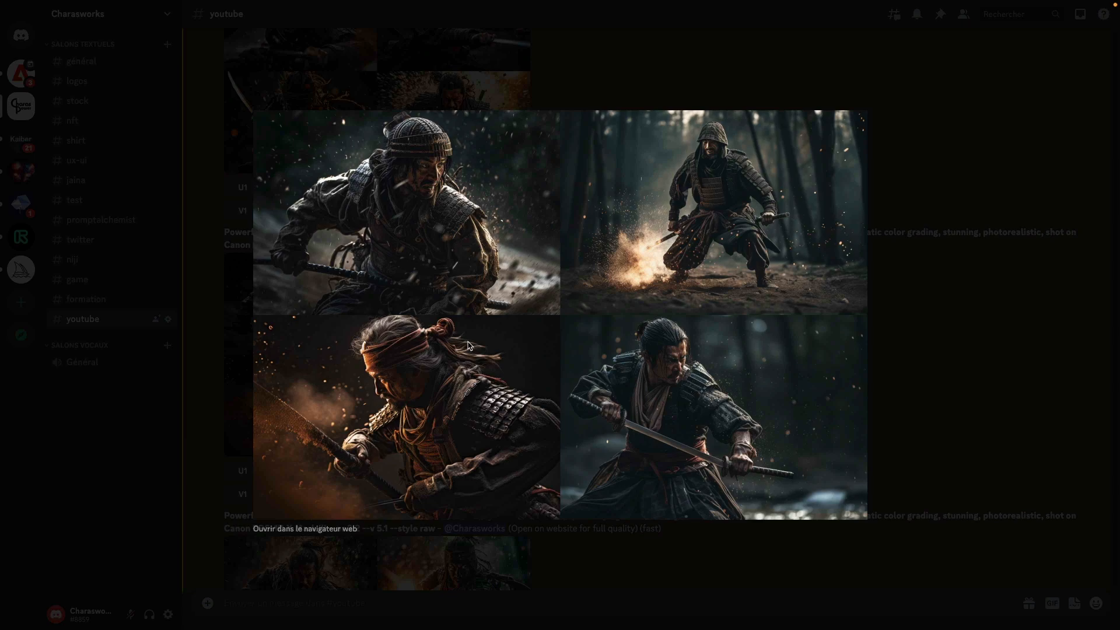
{"action": "left_click", "coordinate": [1003, 383]}
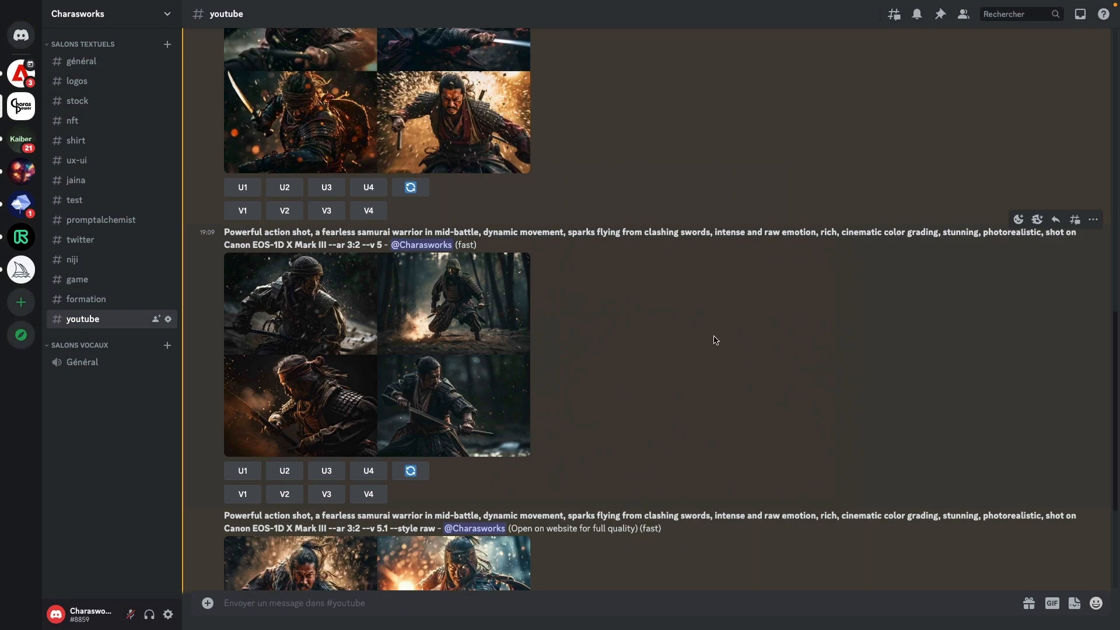
Examine the enlarged --v 5.1 --style raw samurai grid and reroll its prompt for a new set of images.
{"action": "scroll", "coordinate": [716, 340], "scroll_direction": "down", "scroll_amount": 4}
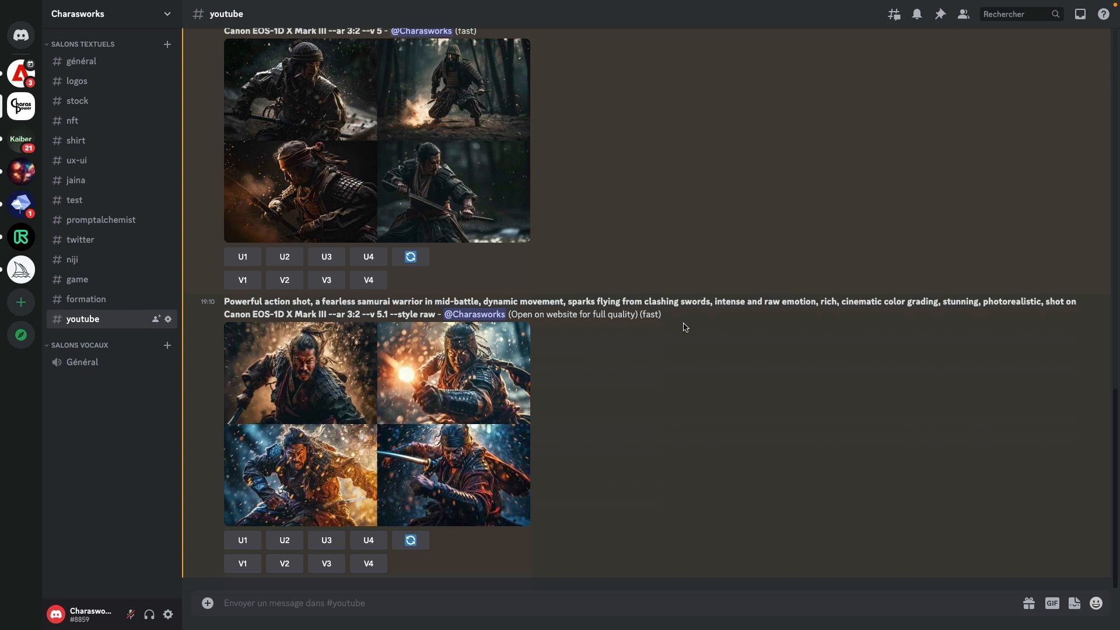
{"action": "left_click", "coordinate": [358, 411]}
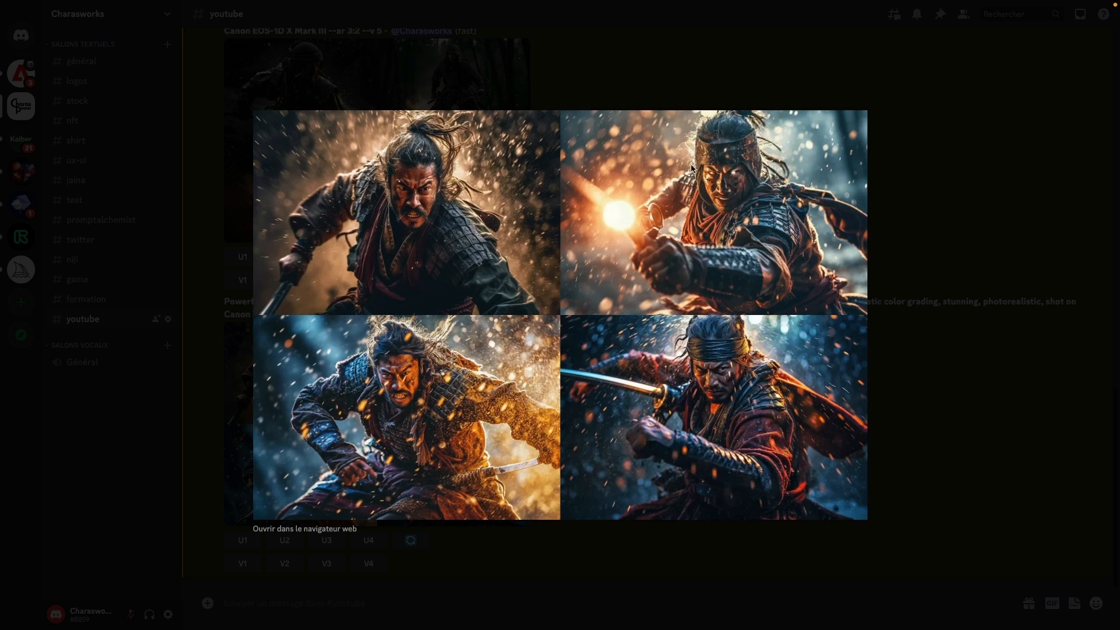
{"action": "left_click", "coordinate": [993, 303]}
{"action": "left_click", "coordinate": [422, 542]}
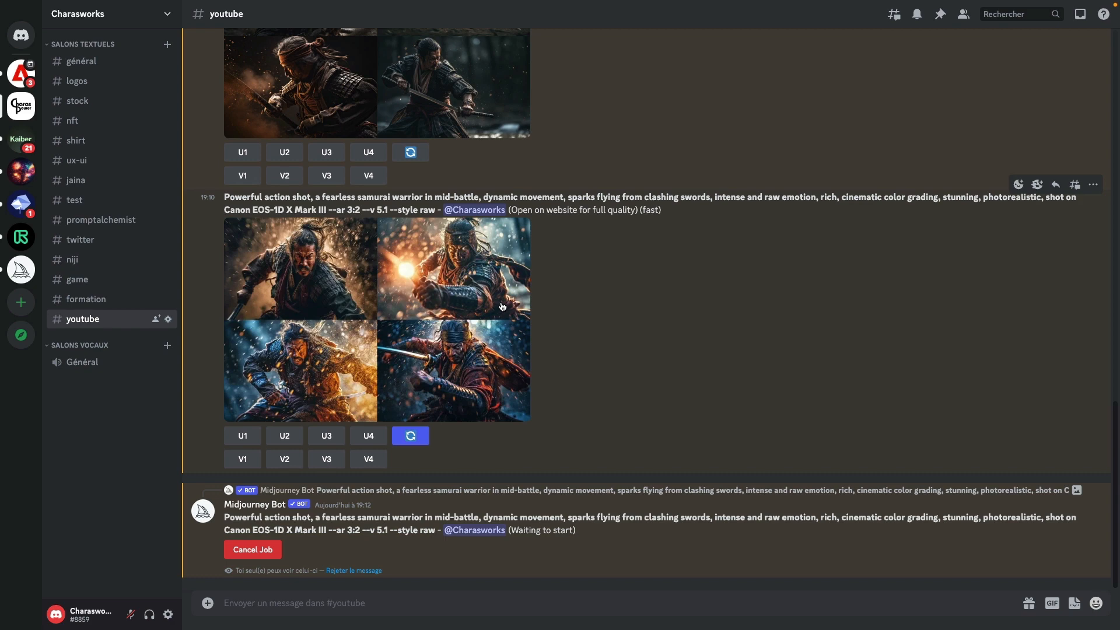
Compare the enlarged first --v 5.1 --style raw samurai grid with the enlarged --v 5.1 grid.
{"action": "left_click", "coordinate": [414, 279]}
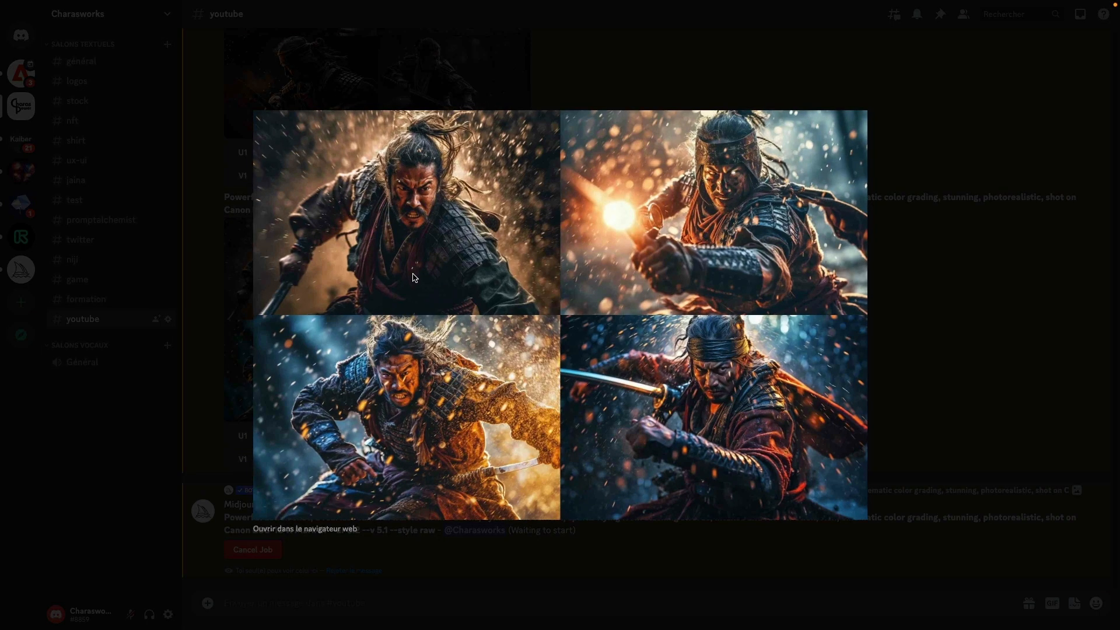
{"action": "left_click", "coordinate": [899, 399]}
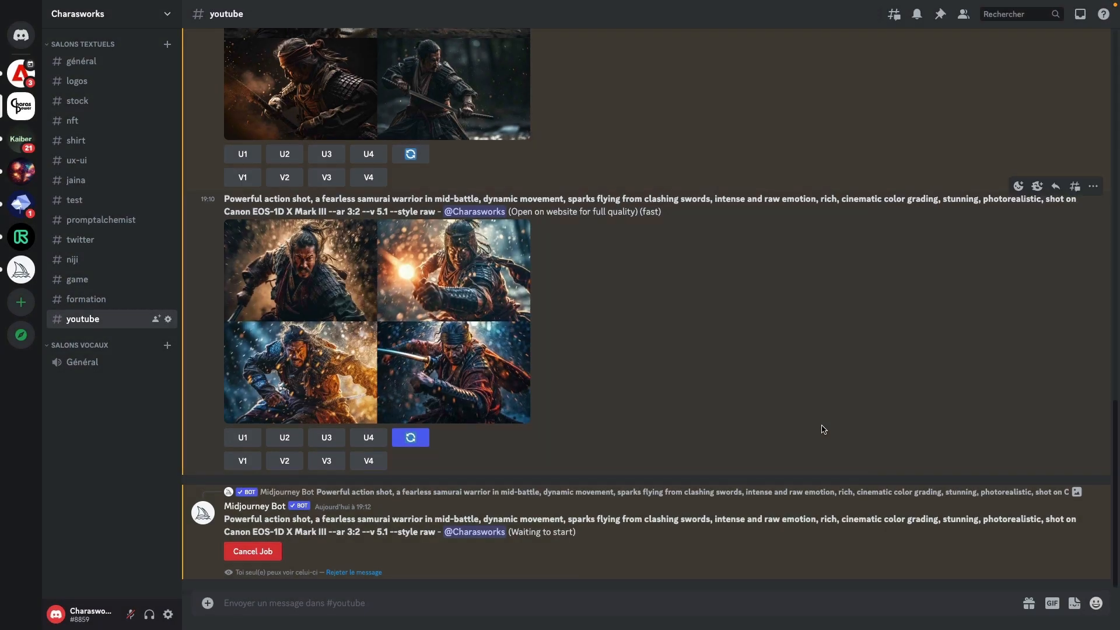
{"action": "scroll", "coordinate": [822, 430], "scroll_direction": "up", "scroll_amount": 5}
{"action": "scroll", "coordinate": [822, 430], "scroll_direction": "down", "scroll_amount": 8}
{"action": "left_click", "coordinate": [478, 179]}
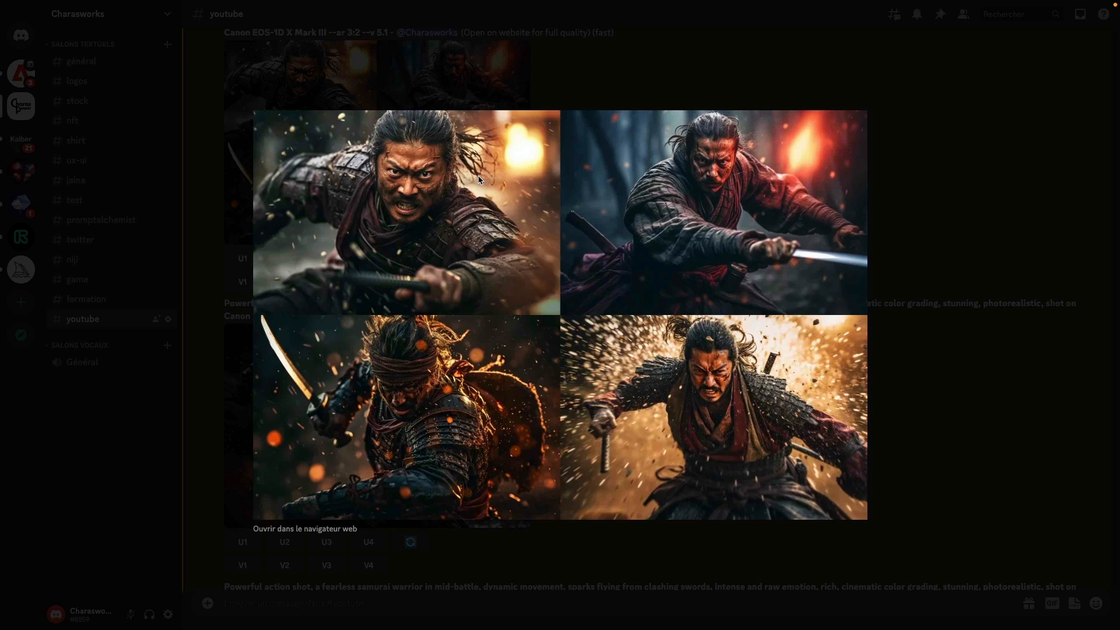
{"action": "left_click", "coordinate": [893, 298]}
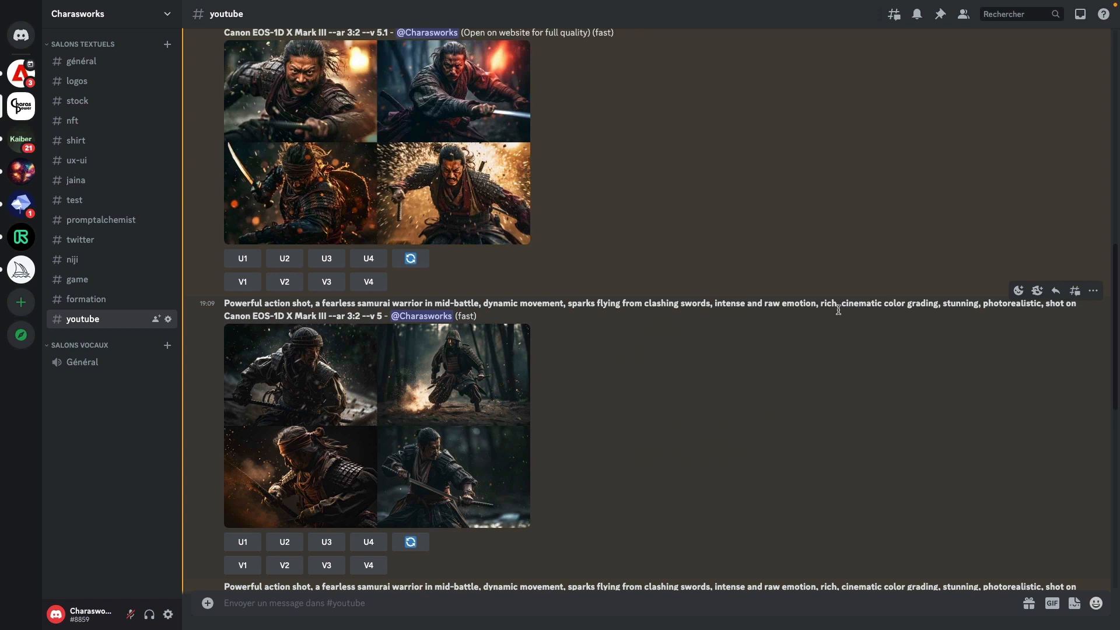
Examine the enlarged samurai grid from the rerolled --v 5.1 --style raw prompt.
{"action": "scroll", "coordinate": [693, 371], "scroll_direction": "down", "scroll_amount": 10}
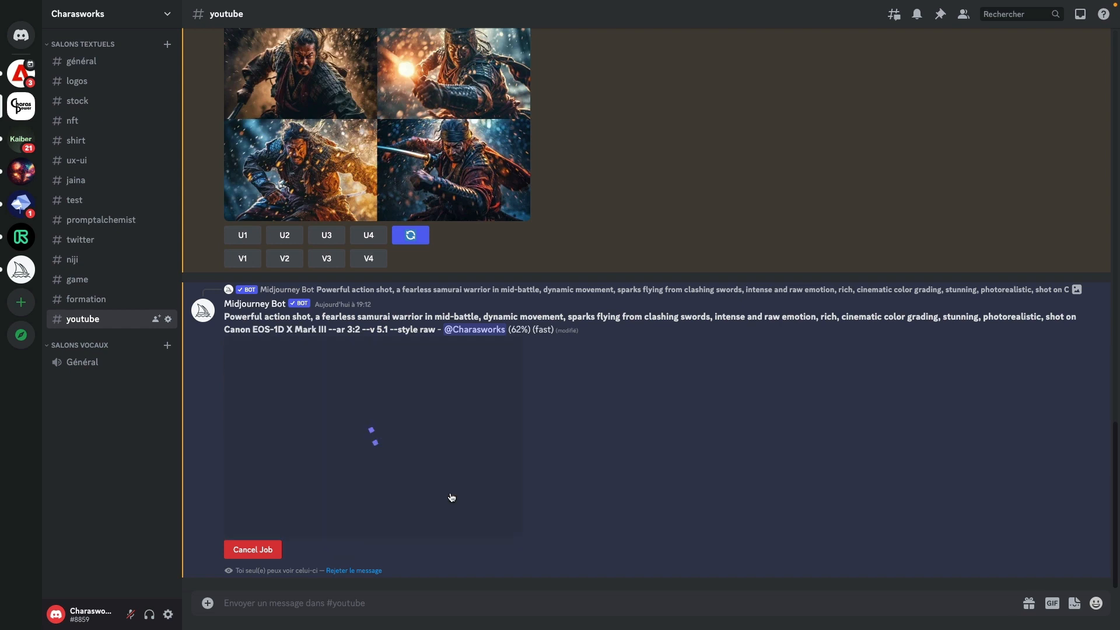
{"action": "scroll", "coordinate": [485, 221], "scroll_direction": "up", "scroll_amount": 1}
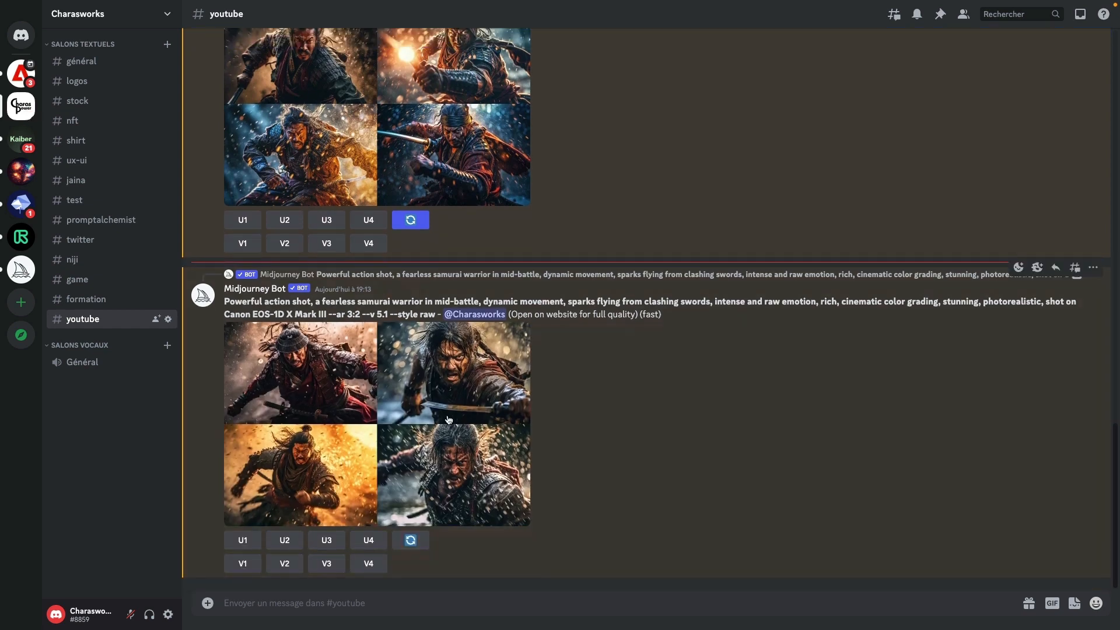
{"action": "left_click", "coordinate": [448, 420]}
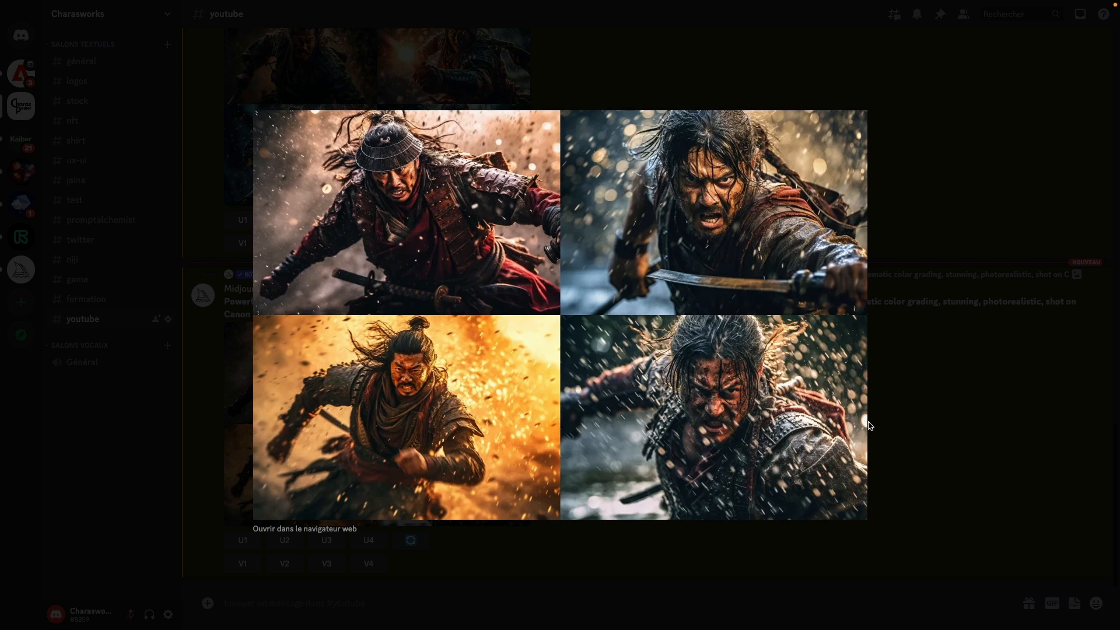
{"action": "left_click", "coordinate": [945, 446]}
Compare both --v 5.1 --style raw samurai grids with the earlier --v 5 and --v 5.1 grids in the channel.
{"action": "scroll", "coordinate": [563, 462], "scroll_direction": "up", "scroll_amount": 4}
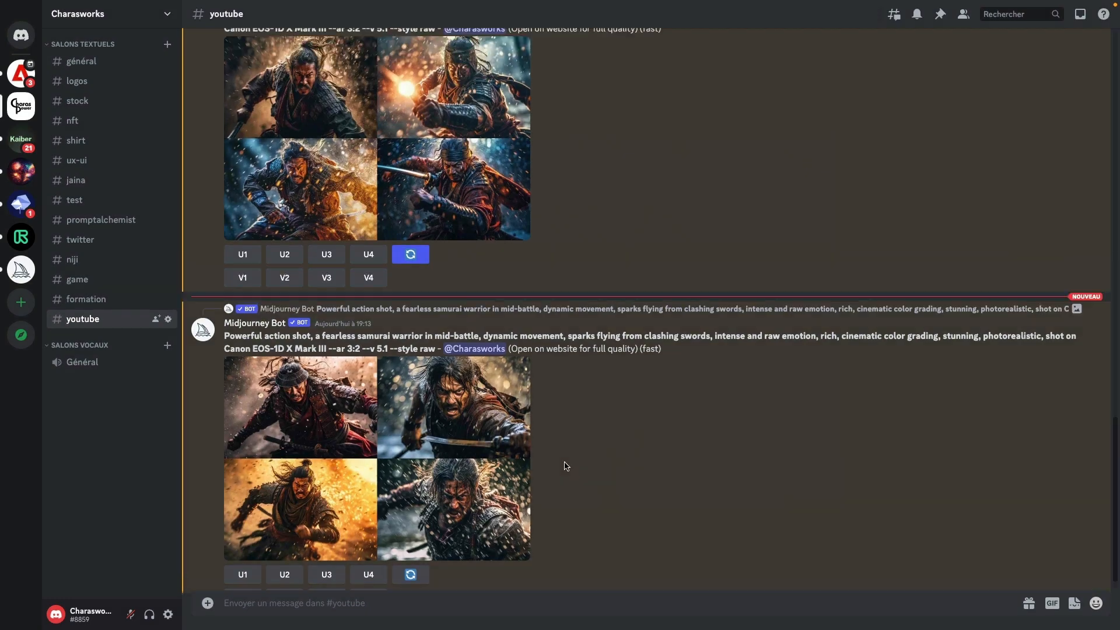
{"action": "scroll", "coordinate": [408, 543], "scroll_direction": "up", "scroll_amount": 4}
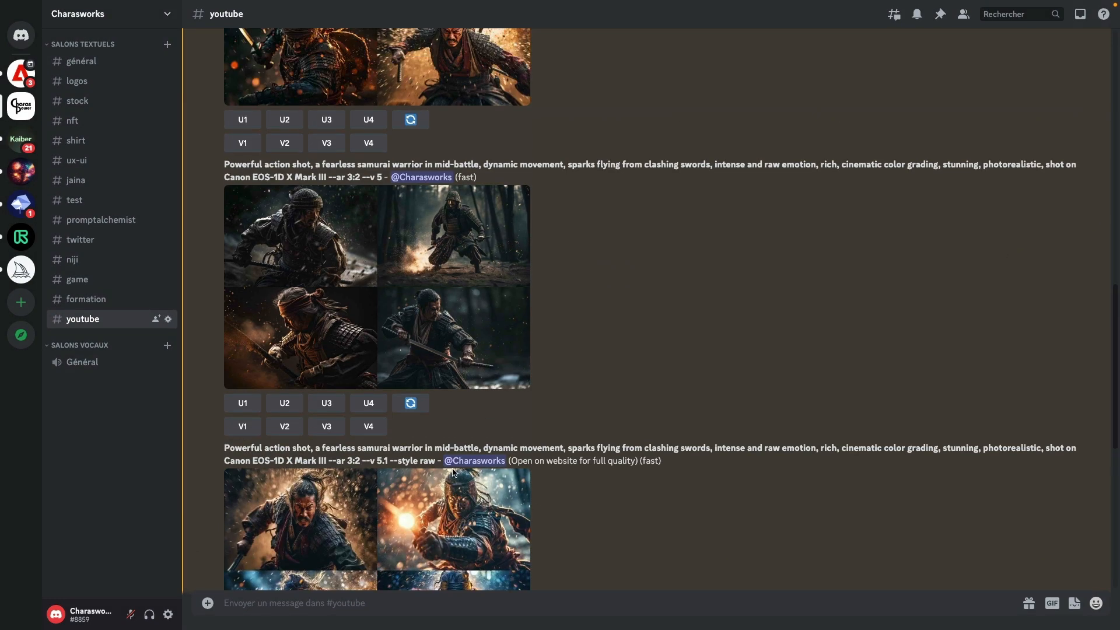
{"action": "scroll", "coordinate": [530, 556], "scroll_direction": "down", "scroll_amount": 2}
{"action": "scroll", "coordinate": [530, 556], "scroll_direction": "down", "scroll_amount": 2}
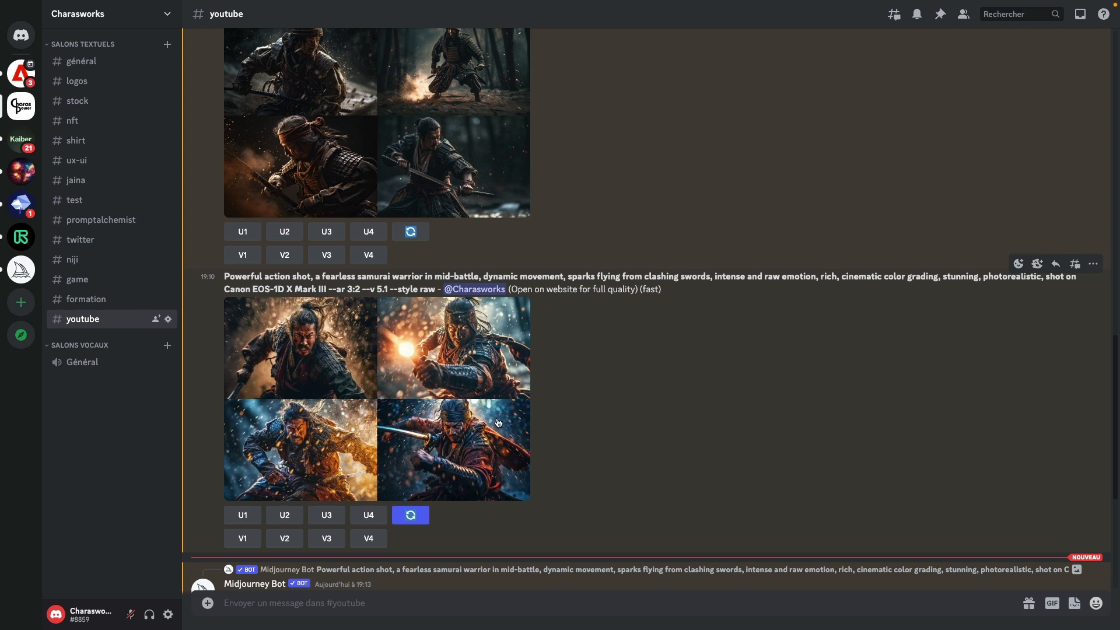
{"action": "scroll", "coordinate": [498, 421], "scroll_direction": "down", "scroll_amount": 3}
{"action": "scroll", "coordinate": [498, 422], "scroll_direction": "down", "scroll_amount": 4}
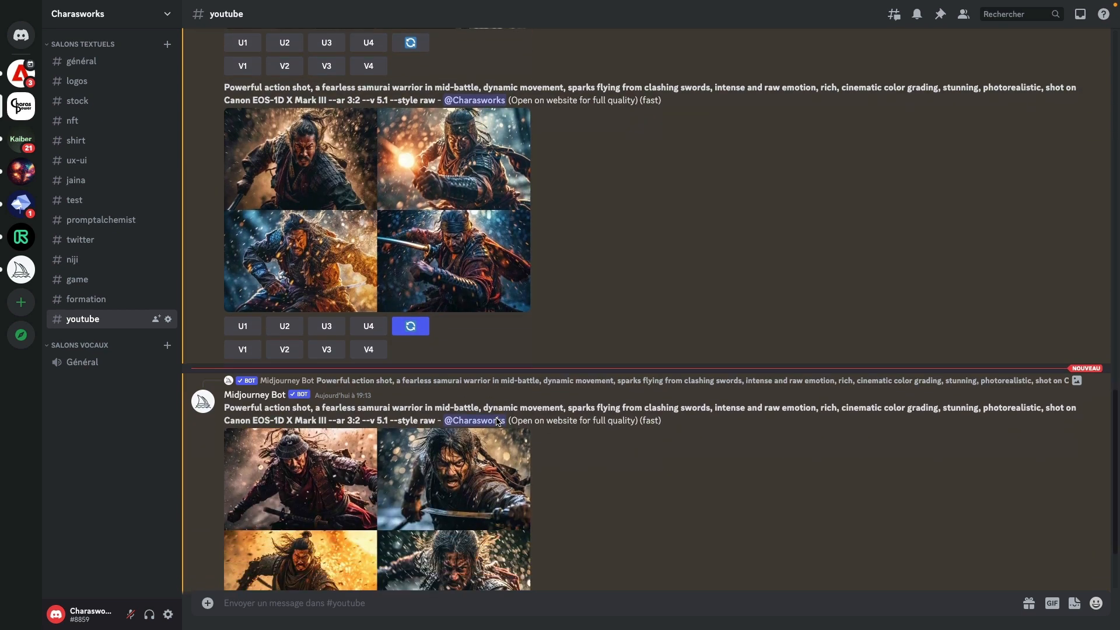
{"action": "scroll", "coordinate": [497, 421], "scroll_direction": "up", "scroll_amount": 4}
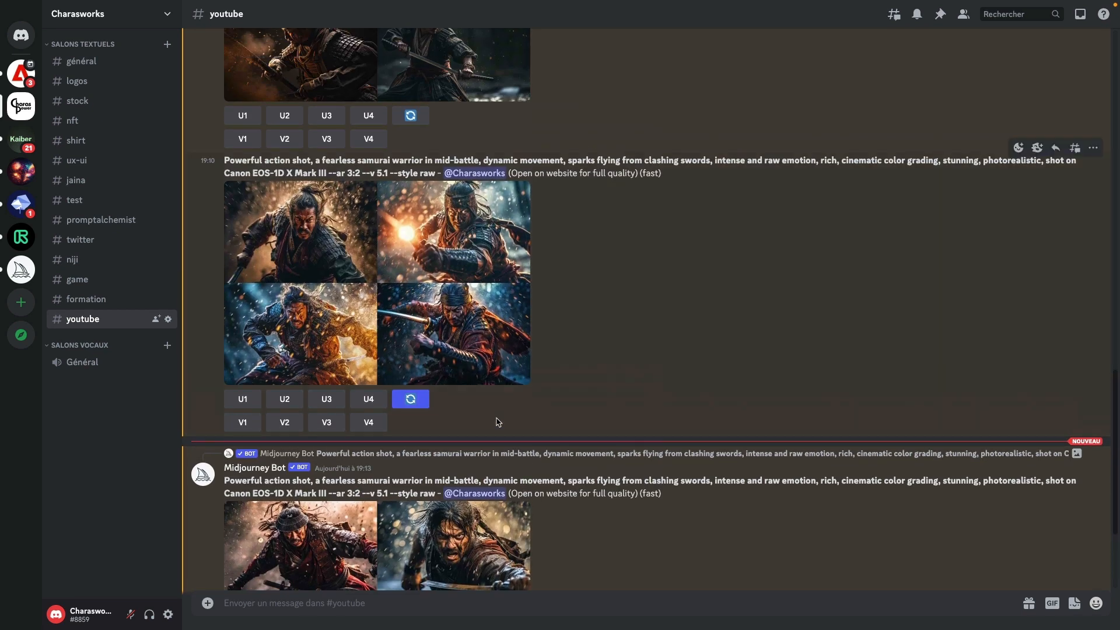
{"action": "scroll", "coordinate": [497, 421], "scroll_direction": "up", "scroll_amount": 3}
{"action": "scroll", "coordinate": [507, 433], "scroll_direction": "down", "scroll_amount": 5}
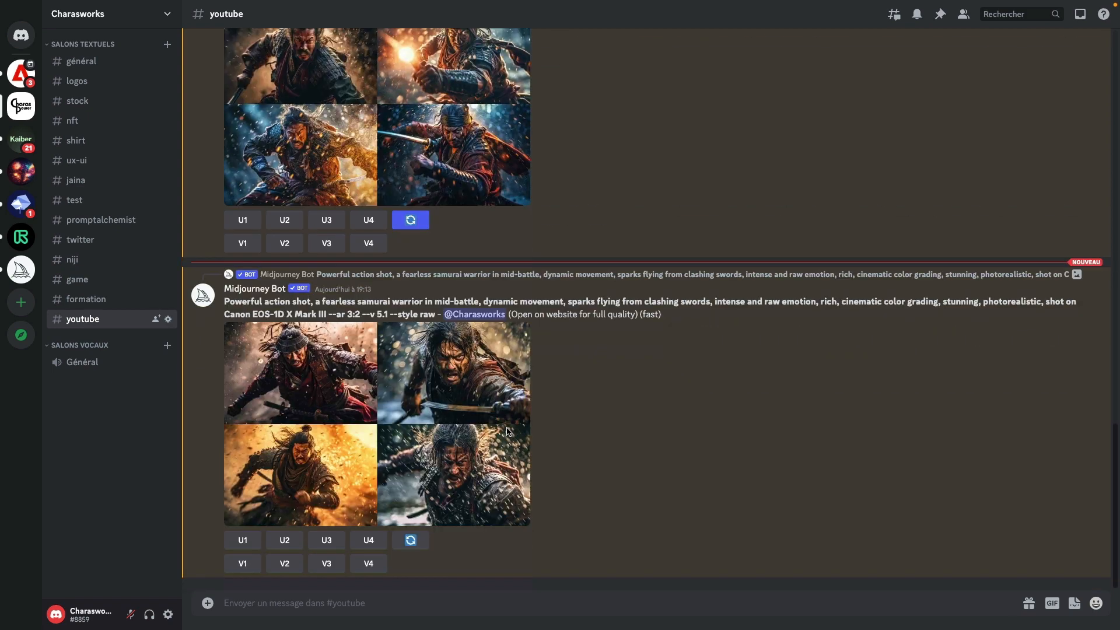
{"action": "scroll", "coordinate": [509, 432], "scroll_direction": "up", "scroll_amount": 5}
{"action": "scroll", "coordinate": [508, 433], "scroll_direction": "down", "scroll_amount": 5}
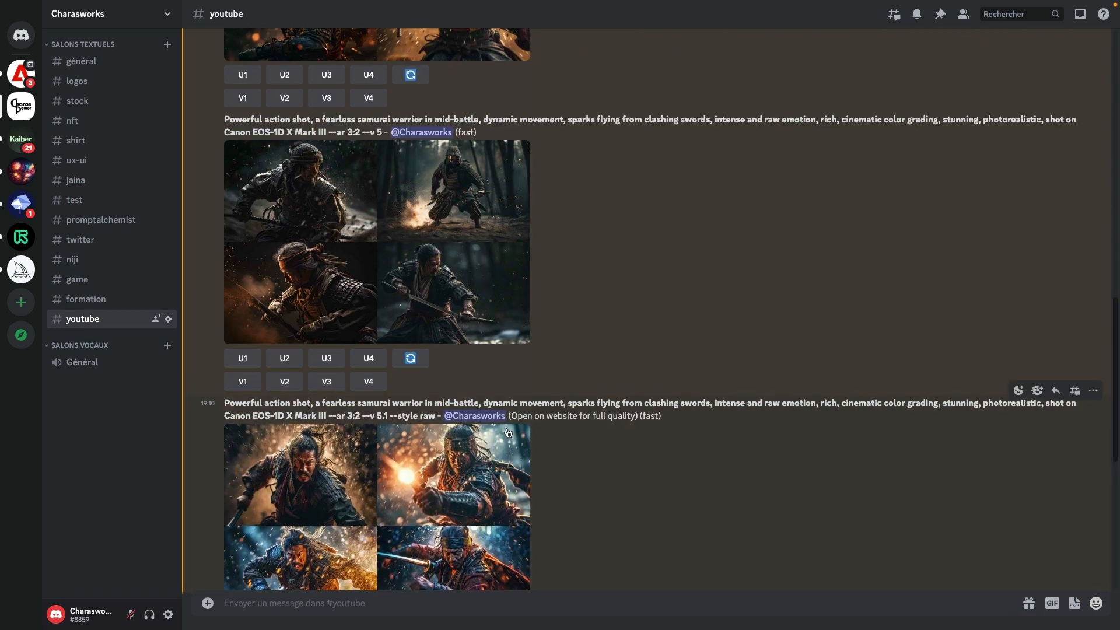